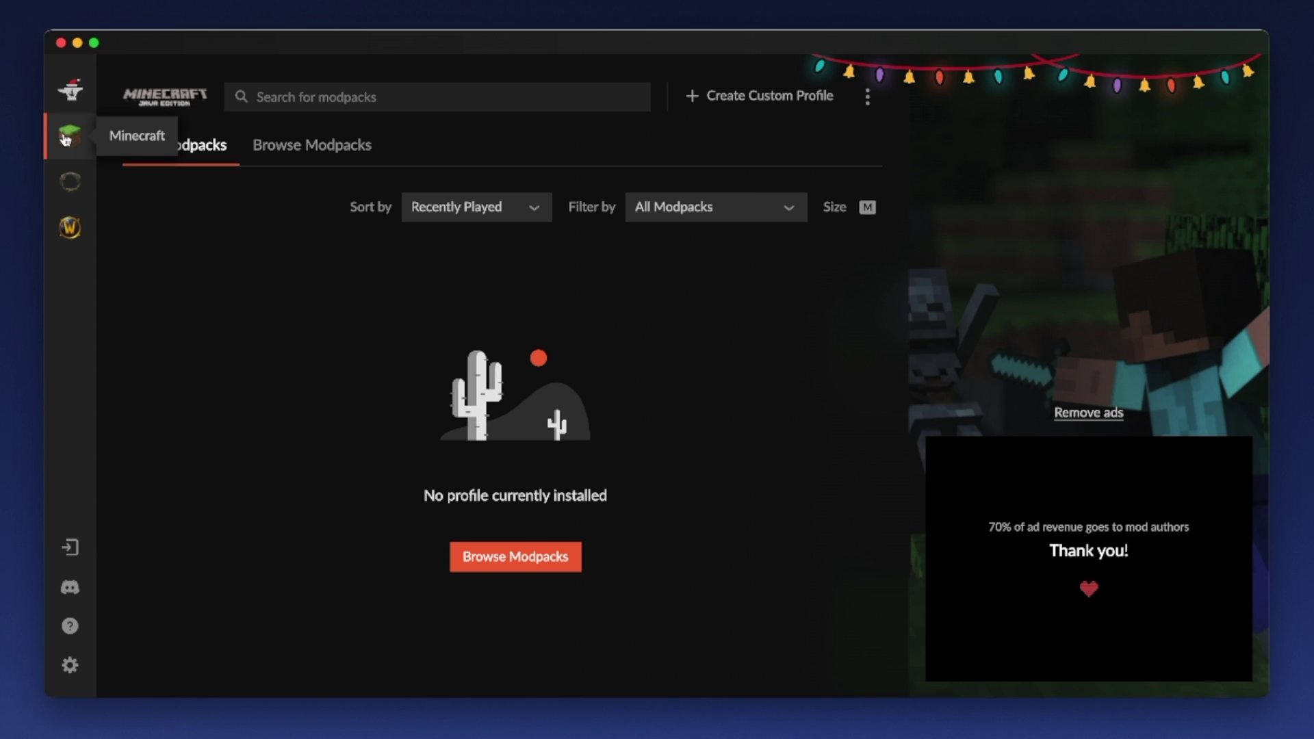
- Create a custom Minecraft profile named 5zero7rc using version 1.16.5 with the Forge modloader forge-36.2.20
left_click(65, 139)
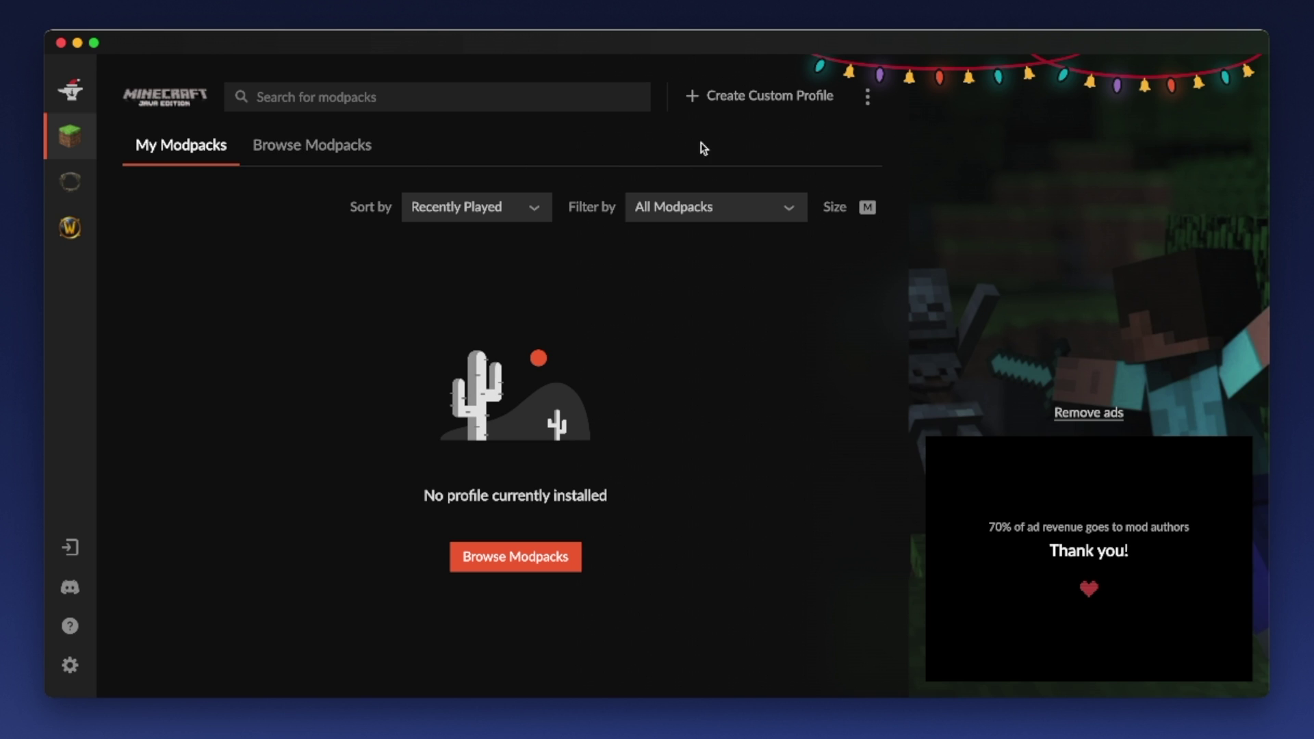
left_click(758, 96)
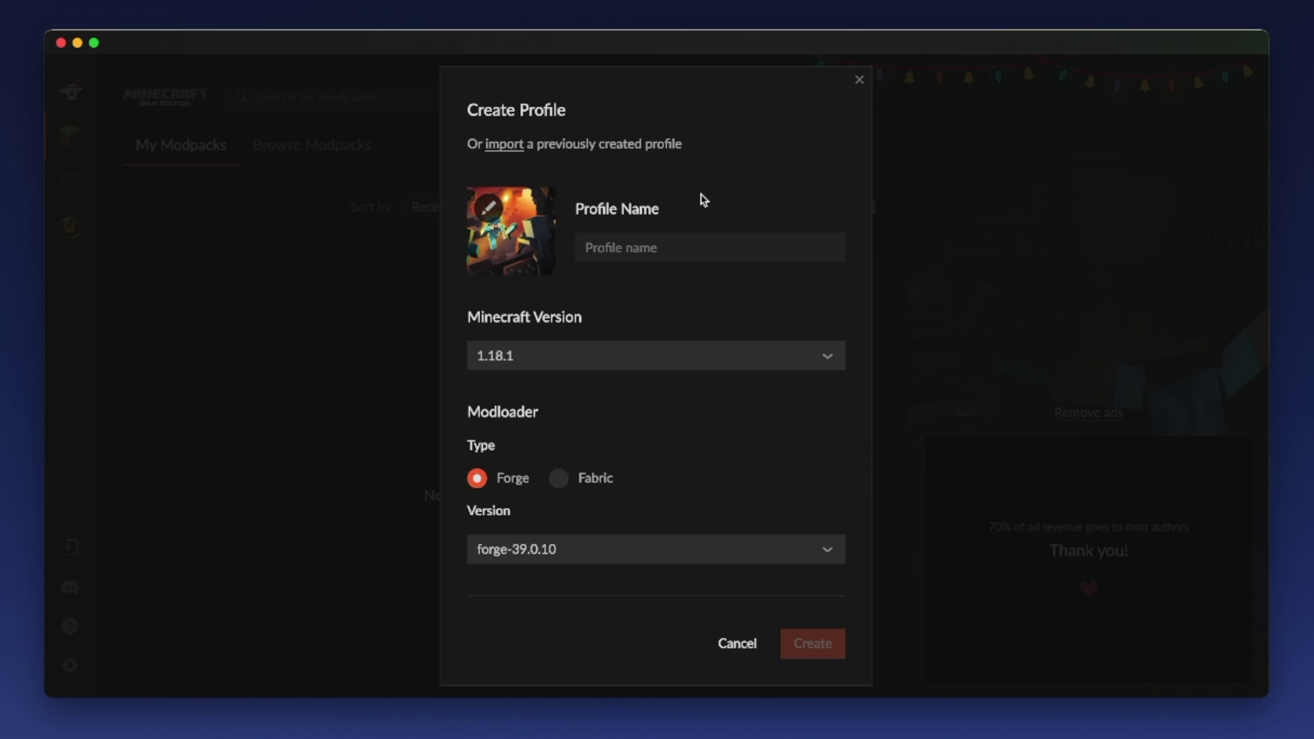
left_click(665, 245)
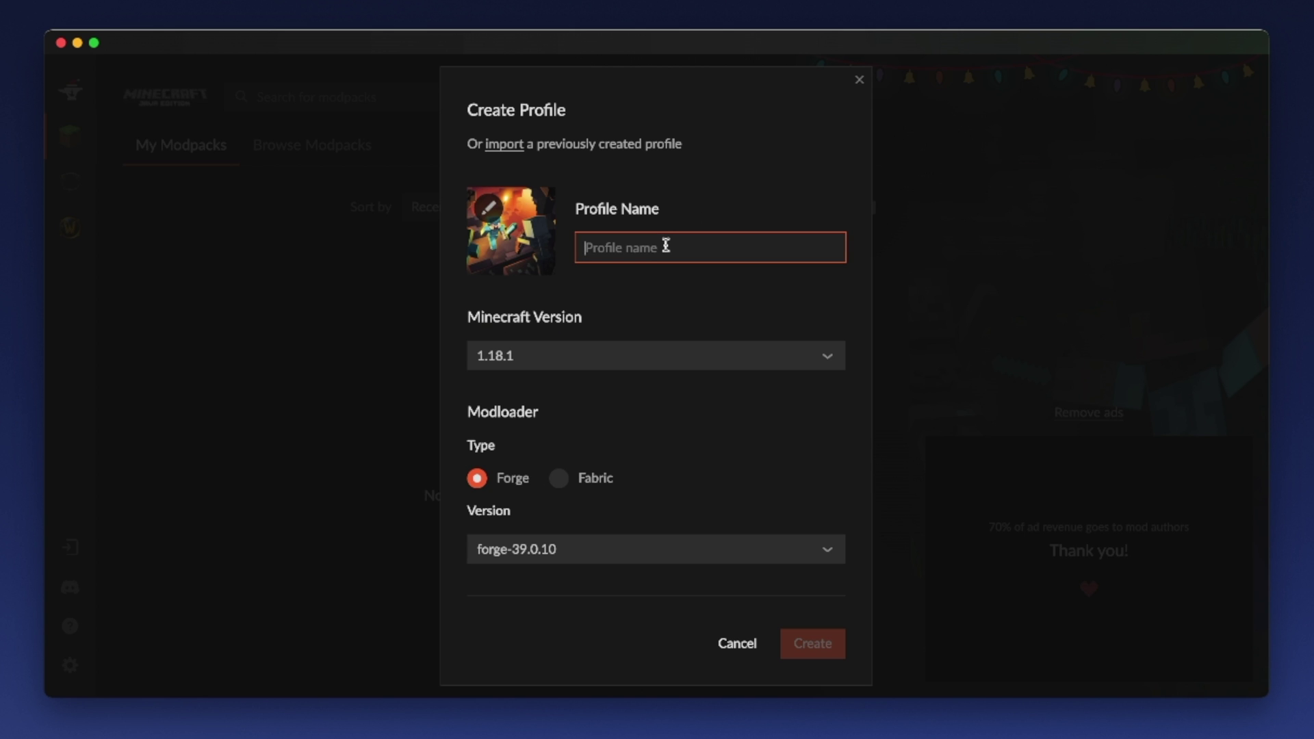
type("5zero7rc")
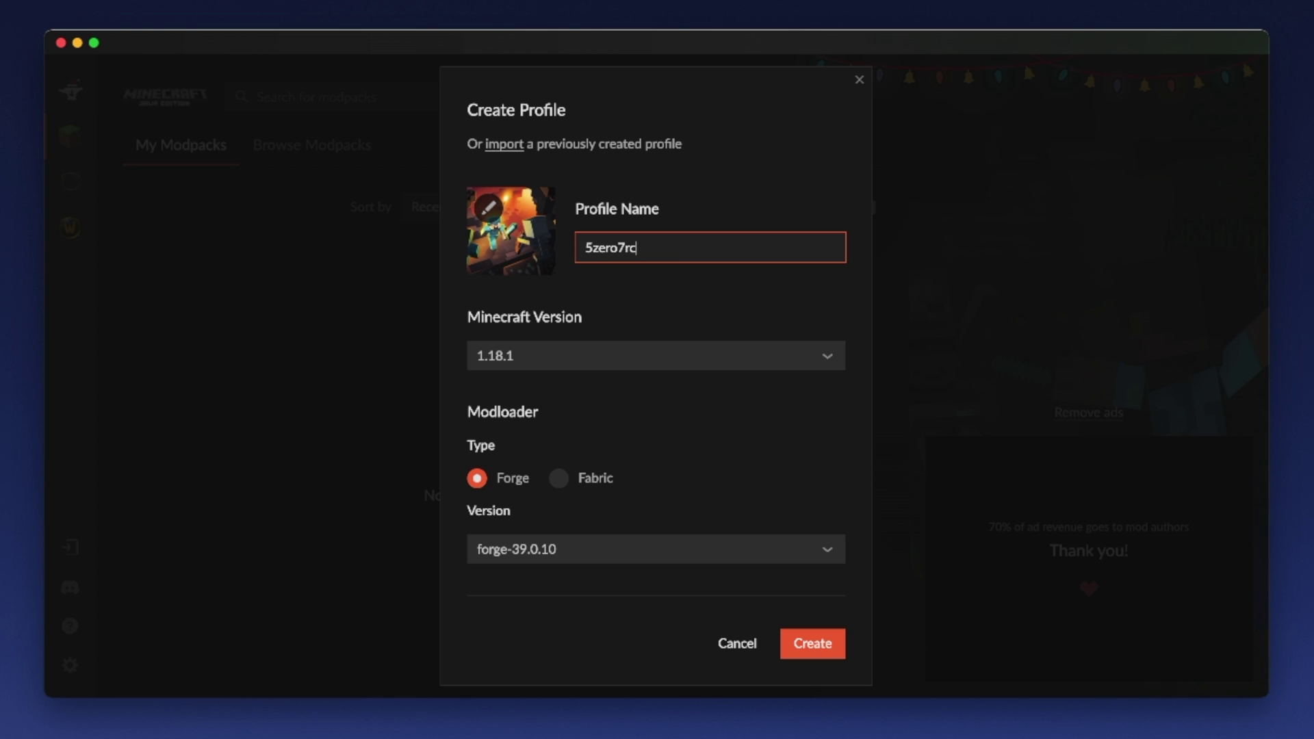
left_click(631, 363)
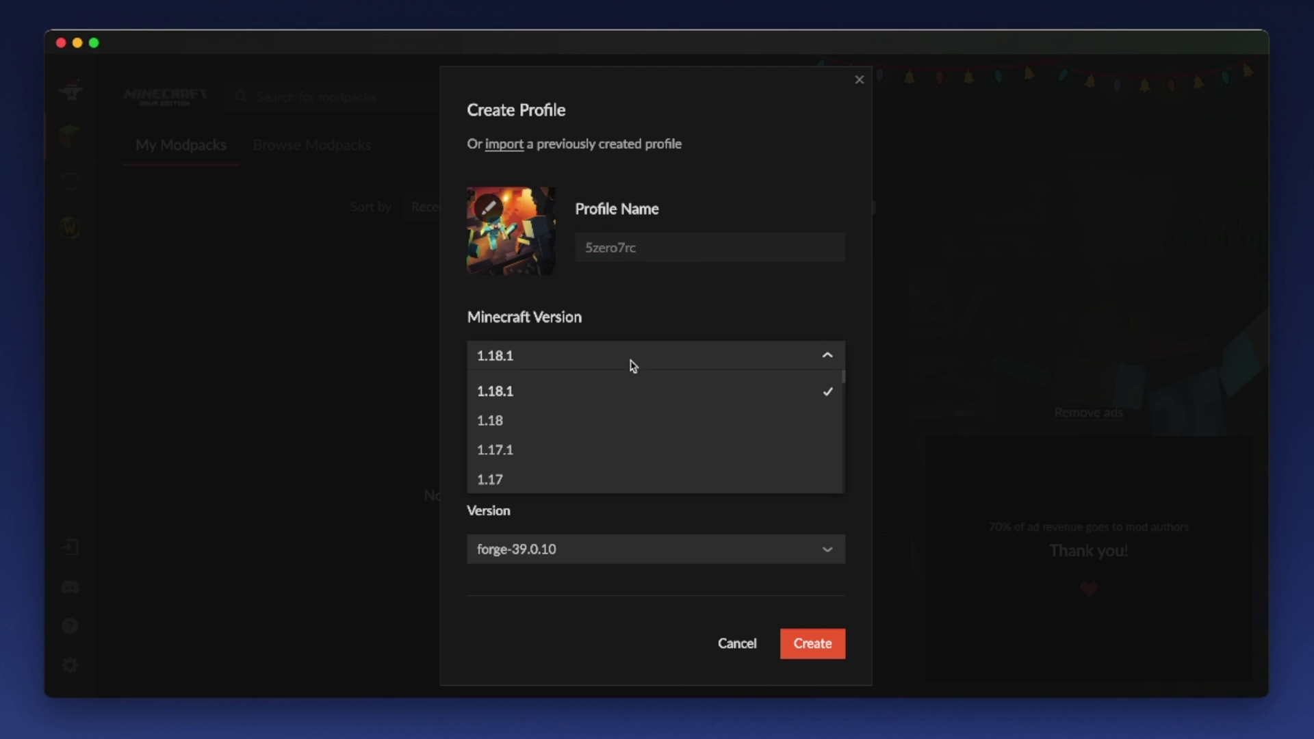
scroll(630, 428, "down", 1)
scroll(626, 428, "down", 1)
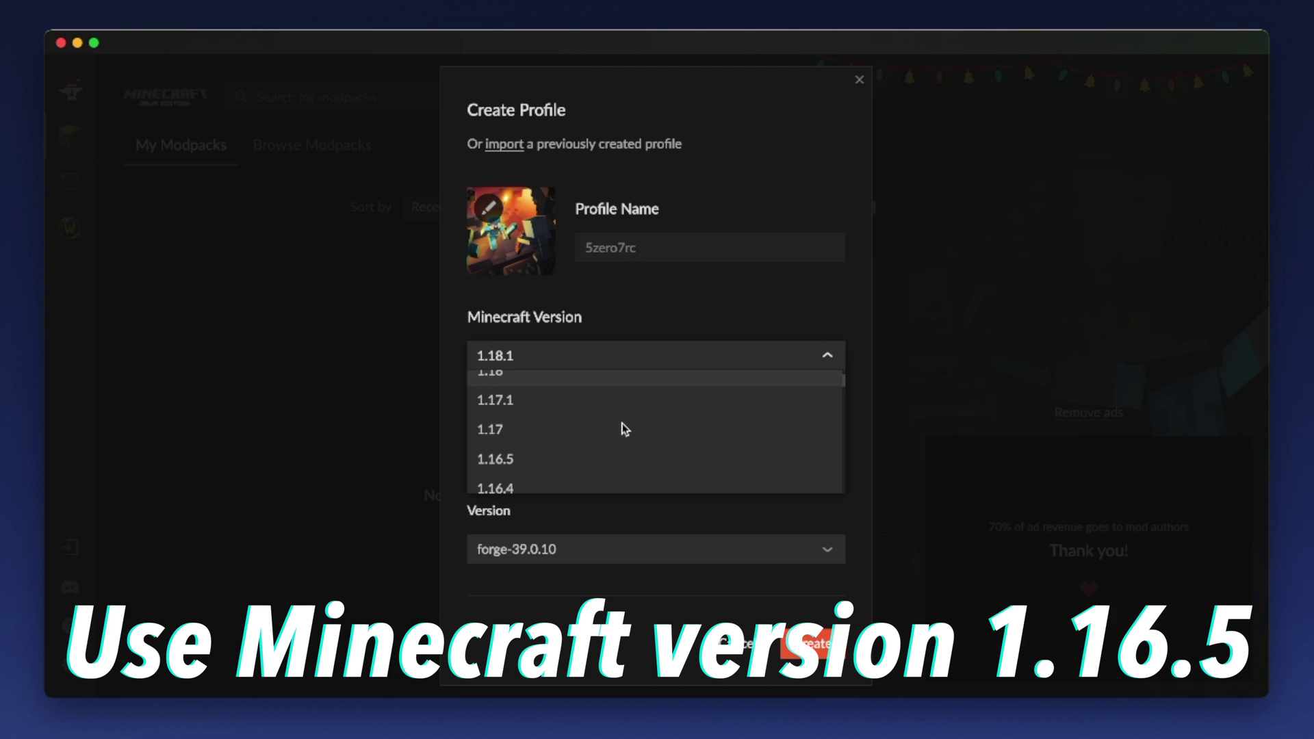
left_click(581, 455)
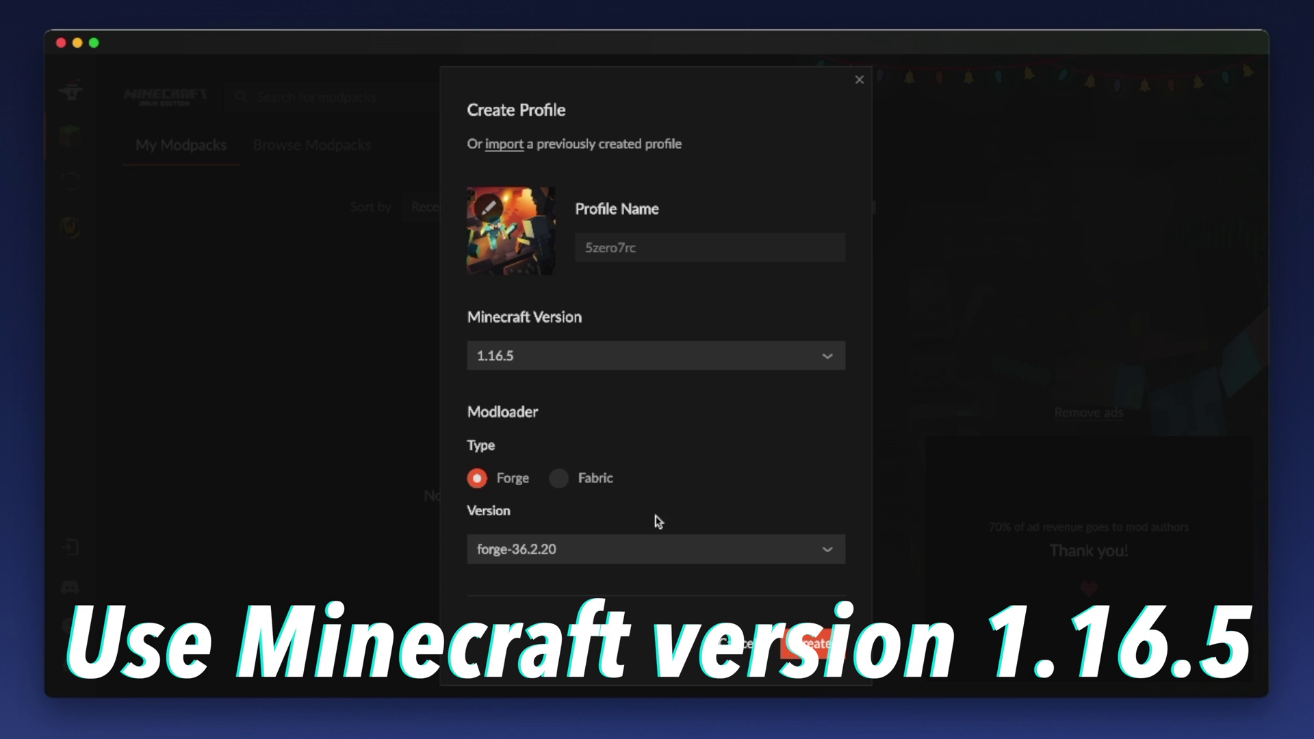
left_click(801, 643)
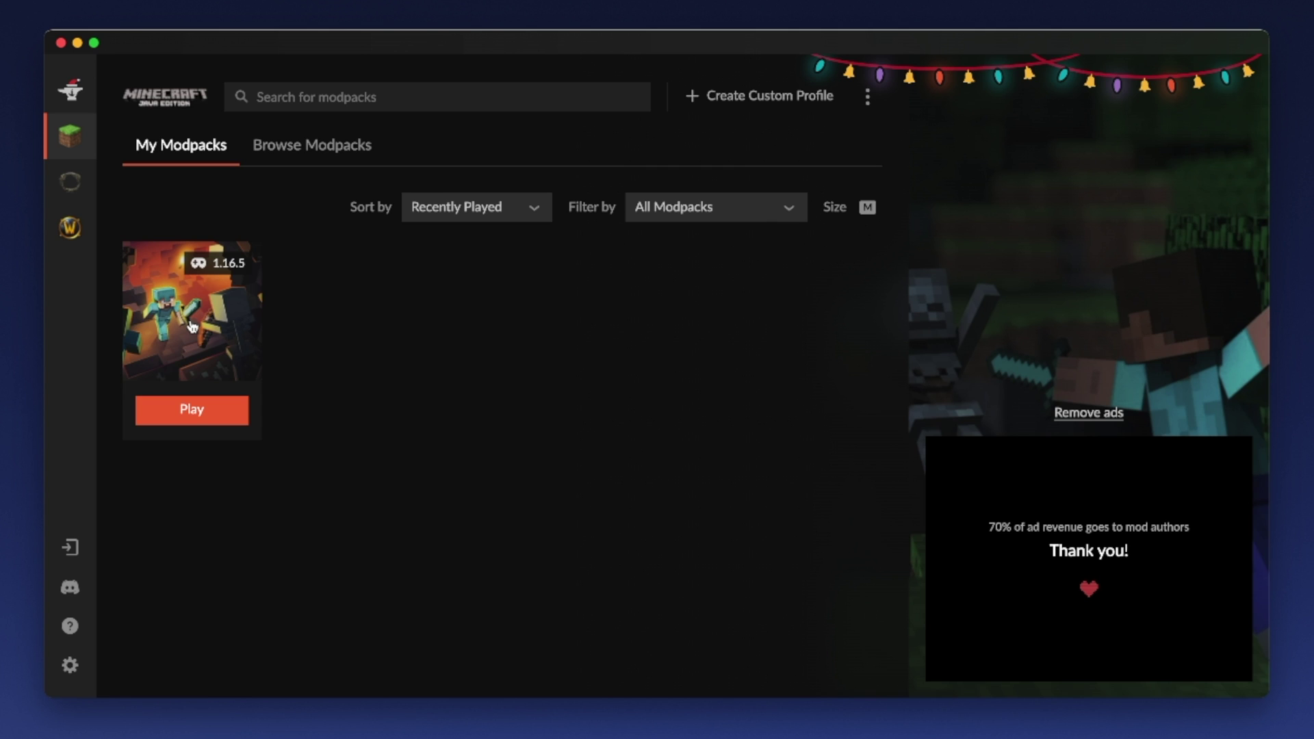
- Search the mods for "fpv" from the 5zero7rc profile and install the Minecraft FPV mod
left_click(192, 327)
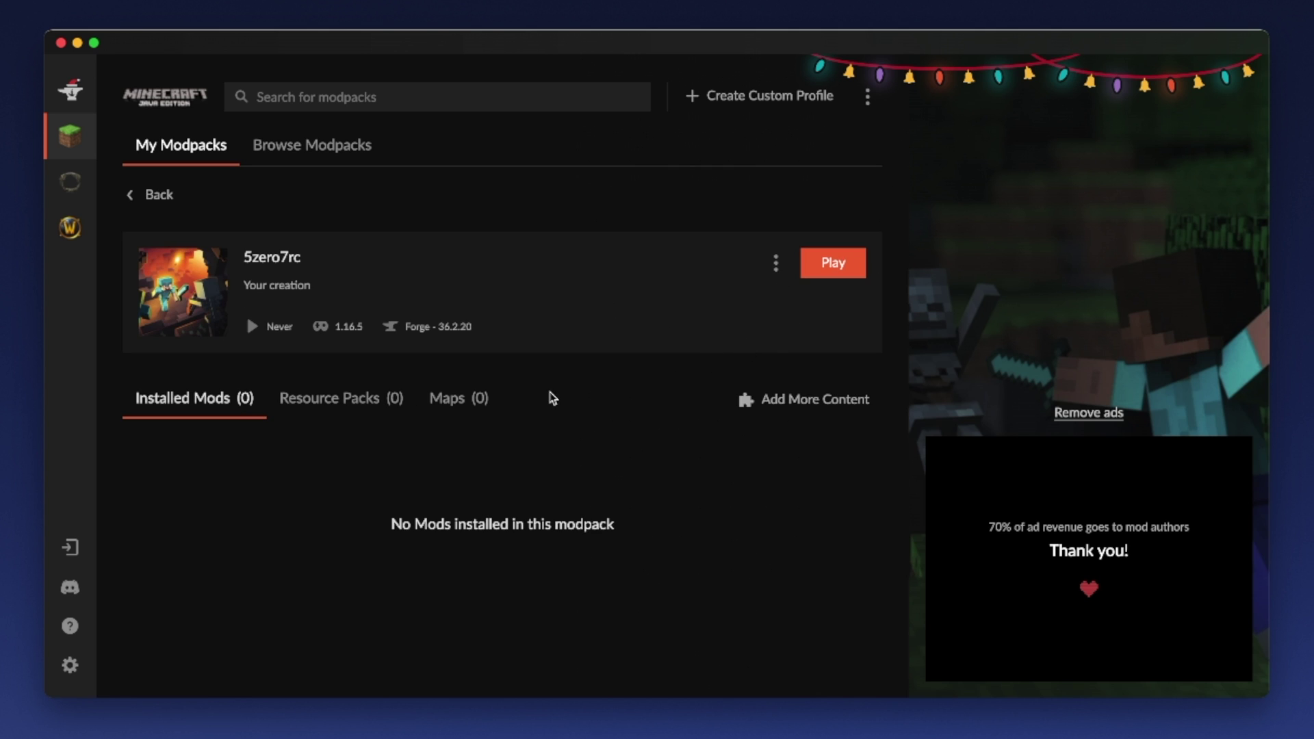
left_click(791, 407)
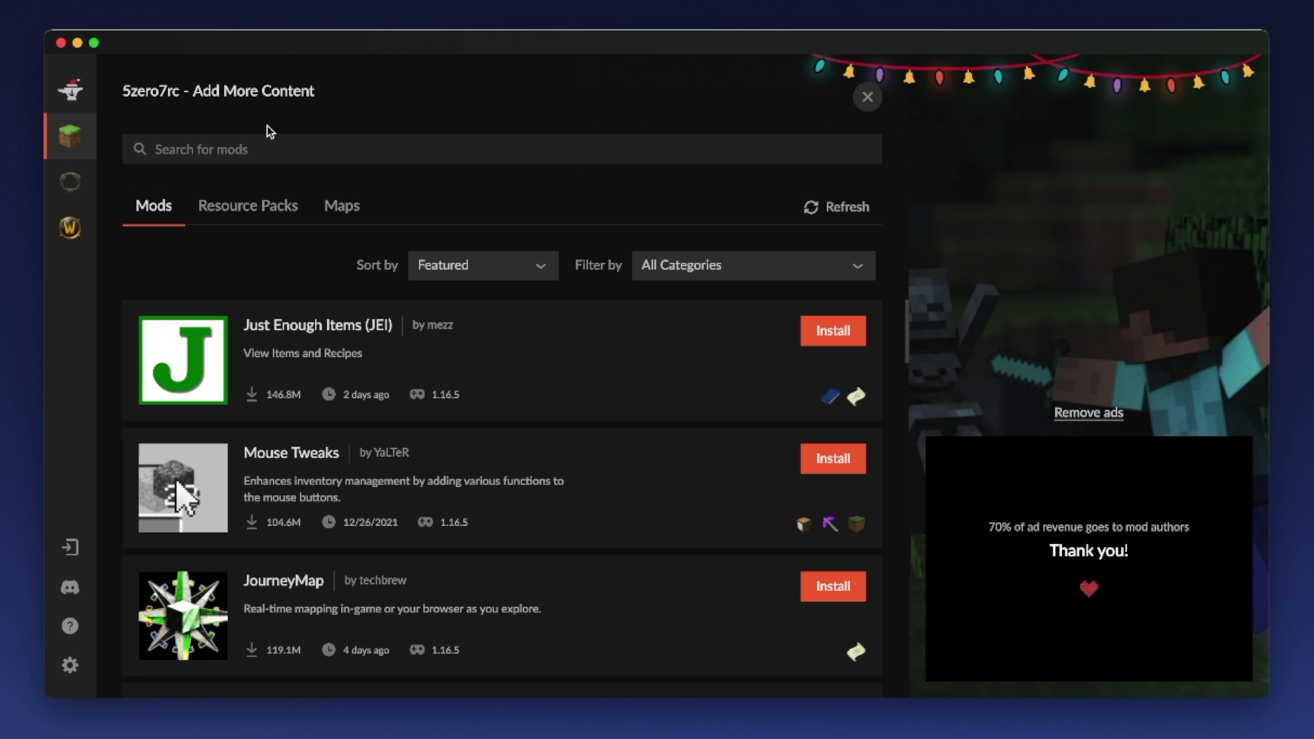
left_click(265, 142)
type("fpv")
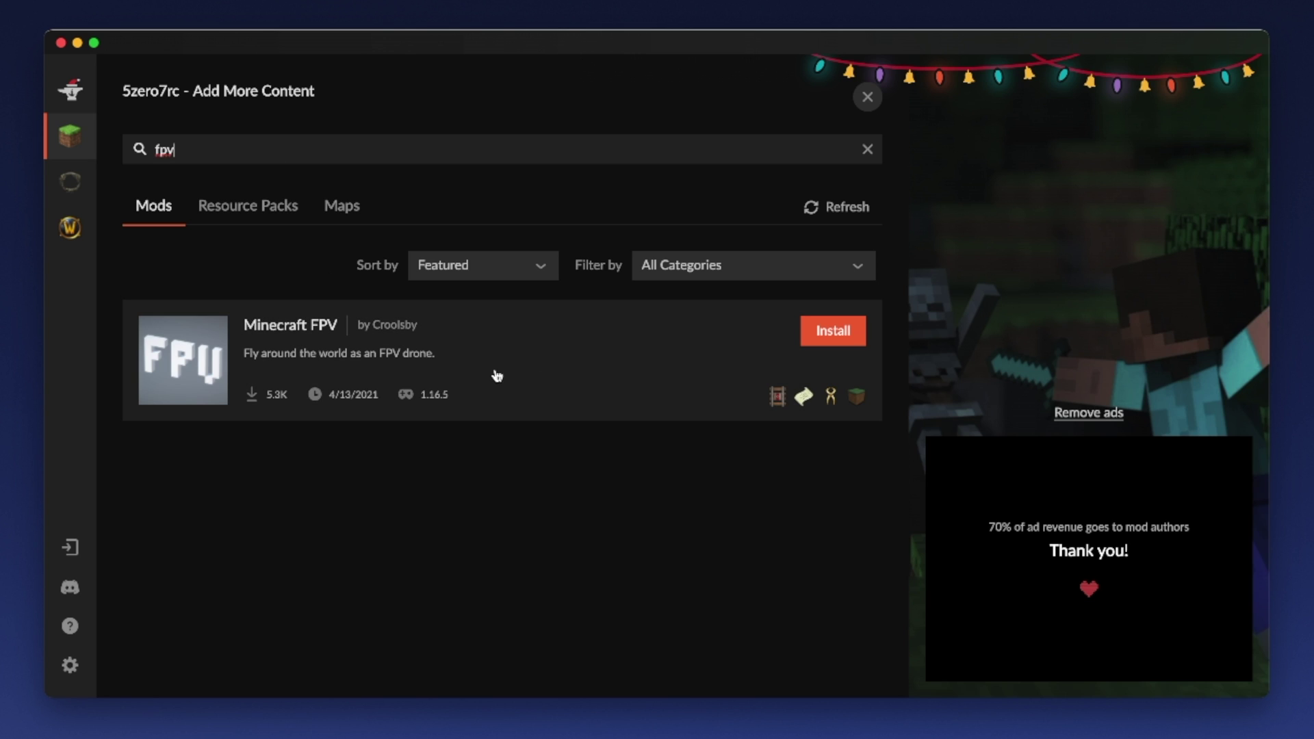
left_click(834, 332)
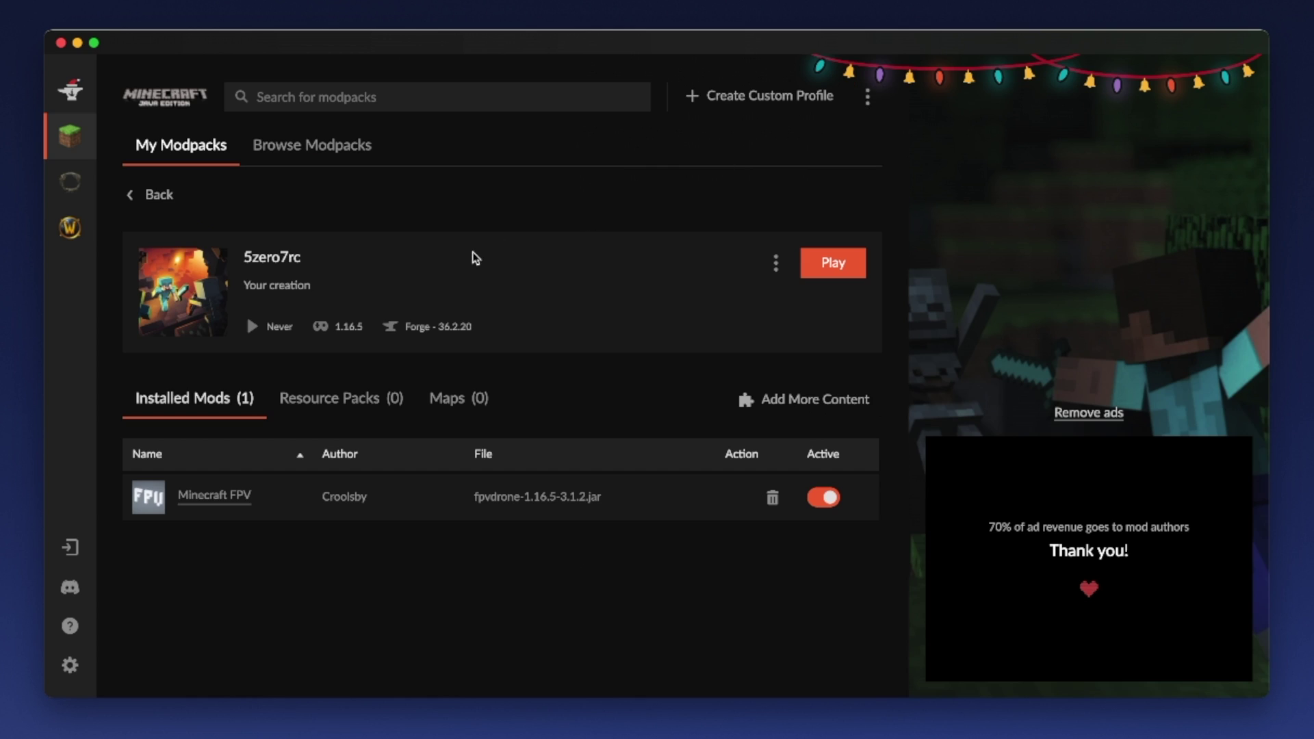
- Launch the 5zero7rc profile through the Minecraft Launcher and open the FPV setup from the game's control options
left_click(837, 274)
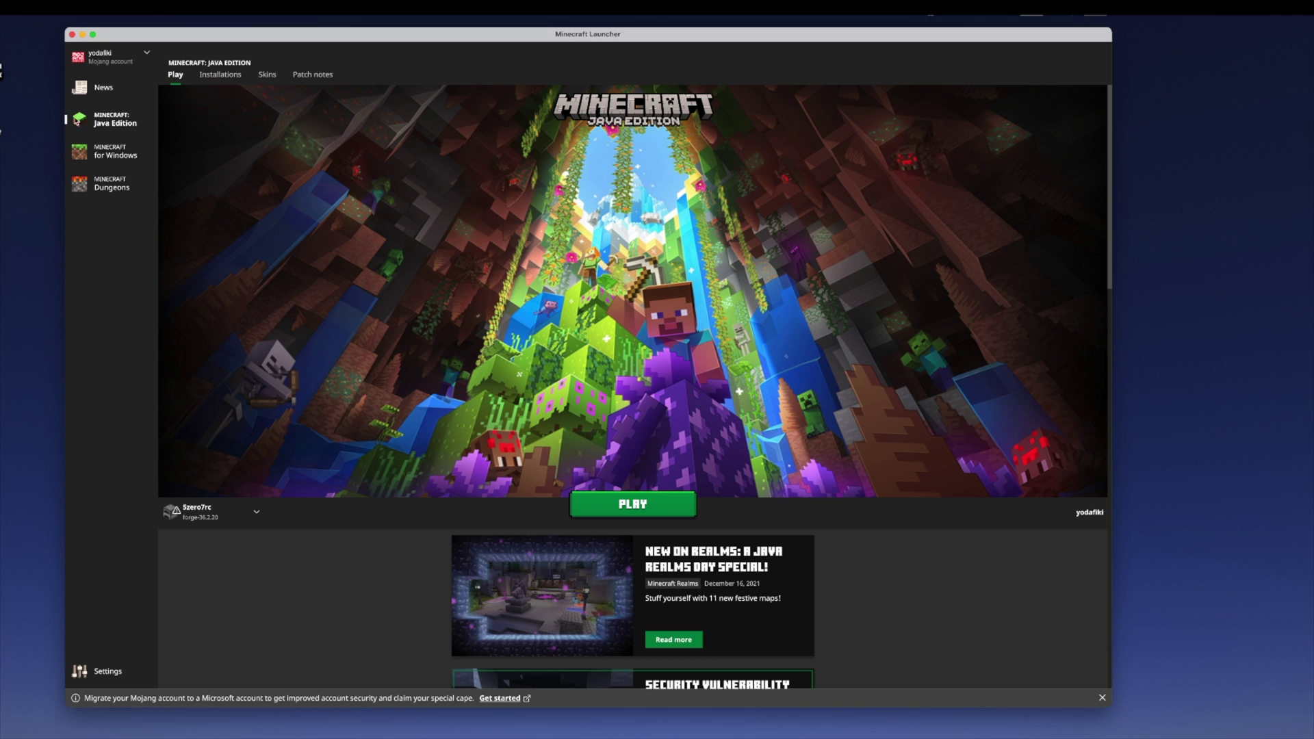
left_click(598, 505)
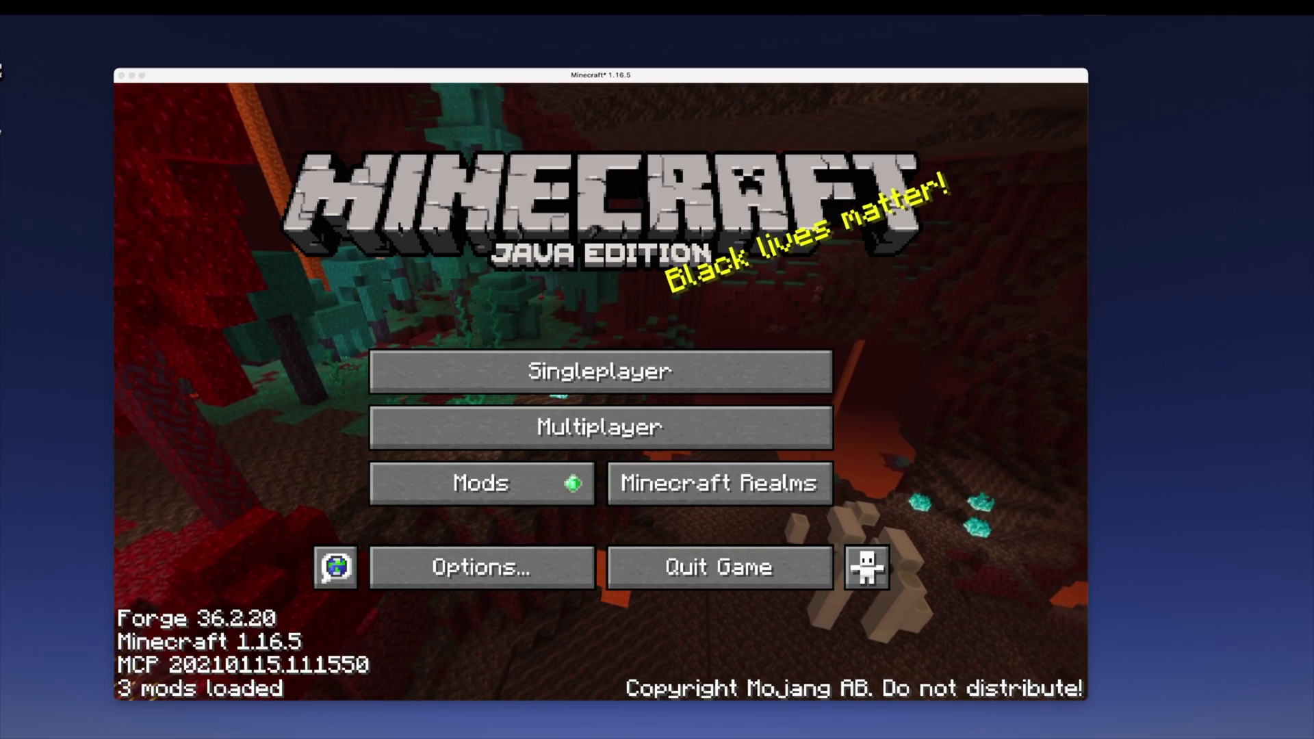
left_click(438, 572)
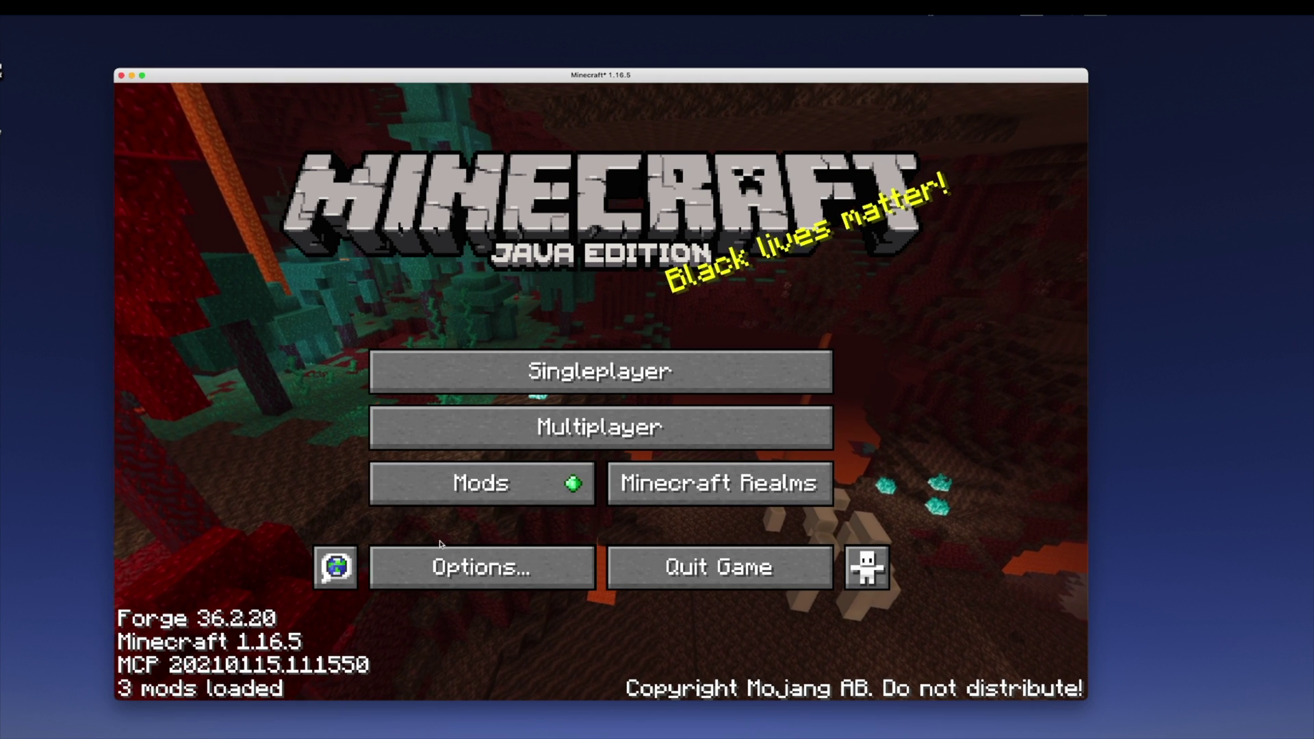
left_click(438, 568)
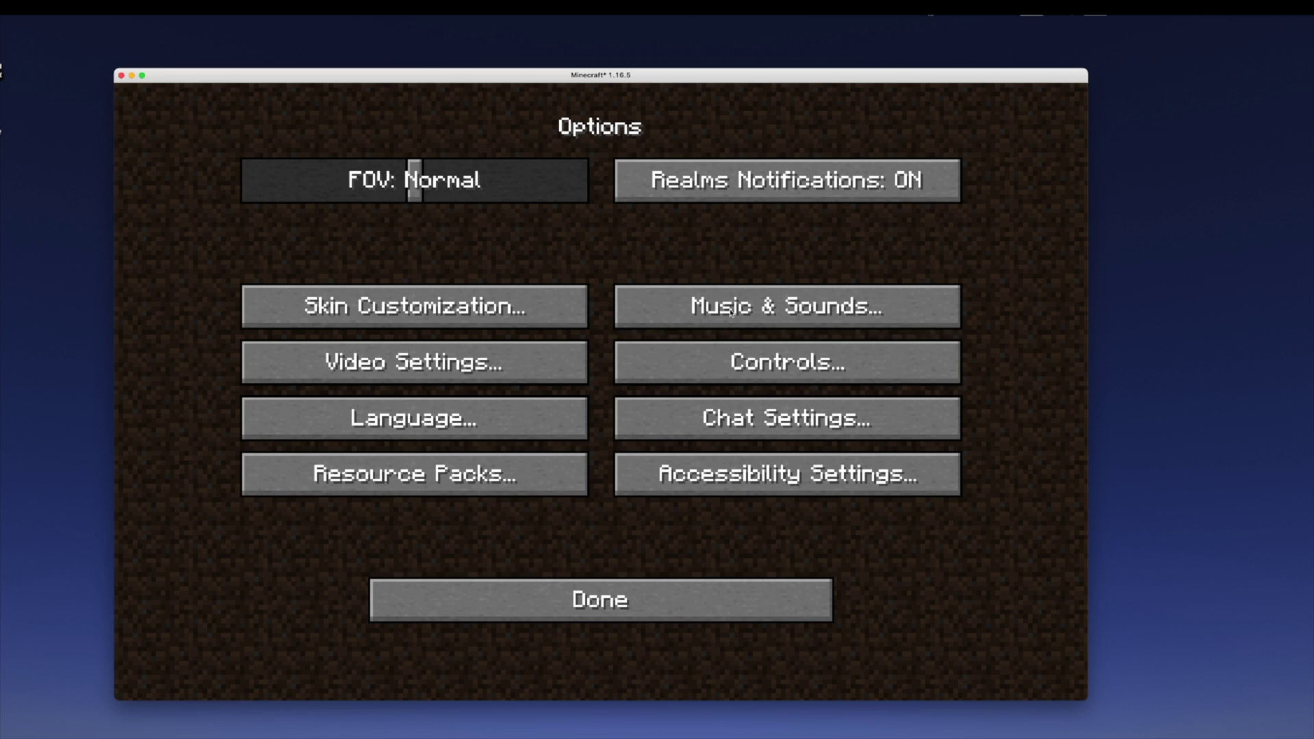
left_click(697, 373)
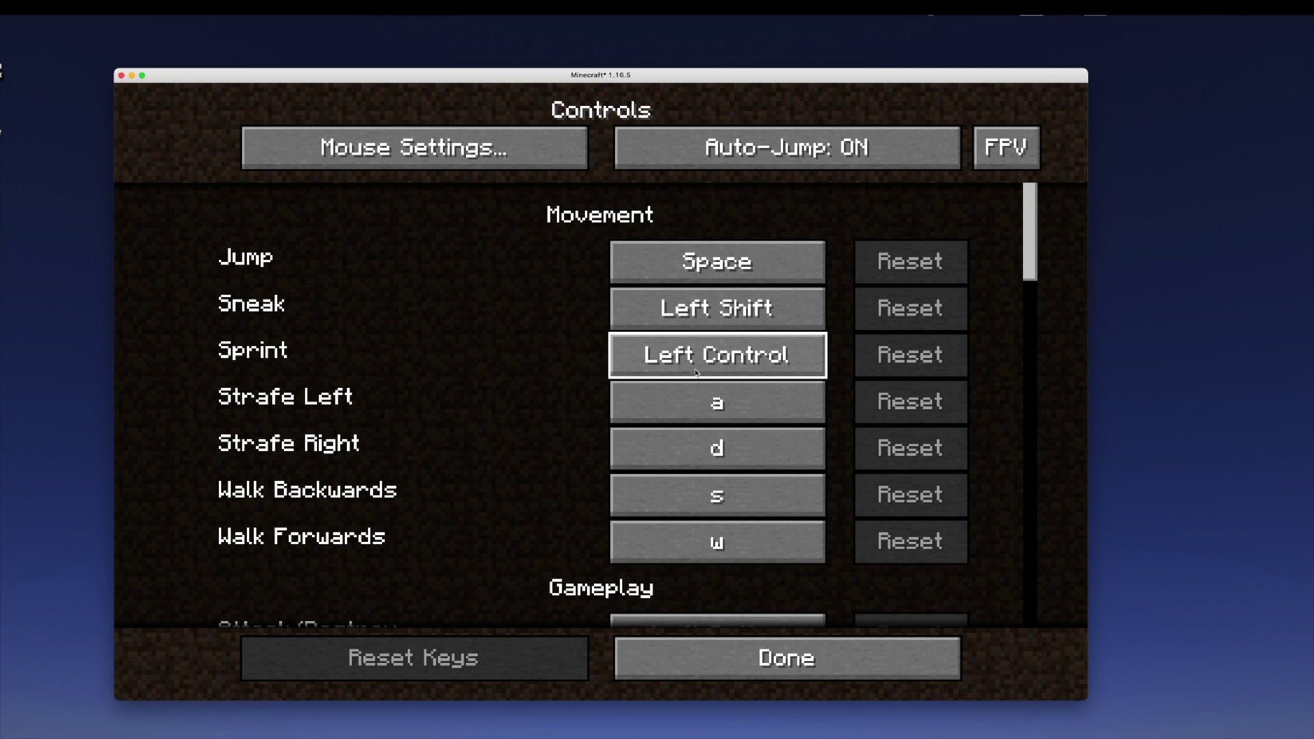
left_click(1006, 150)
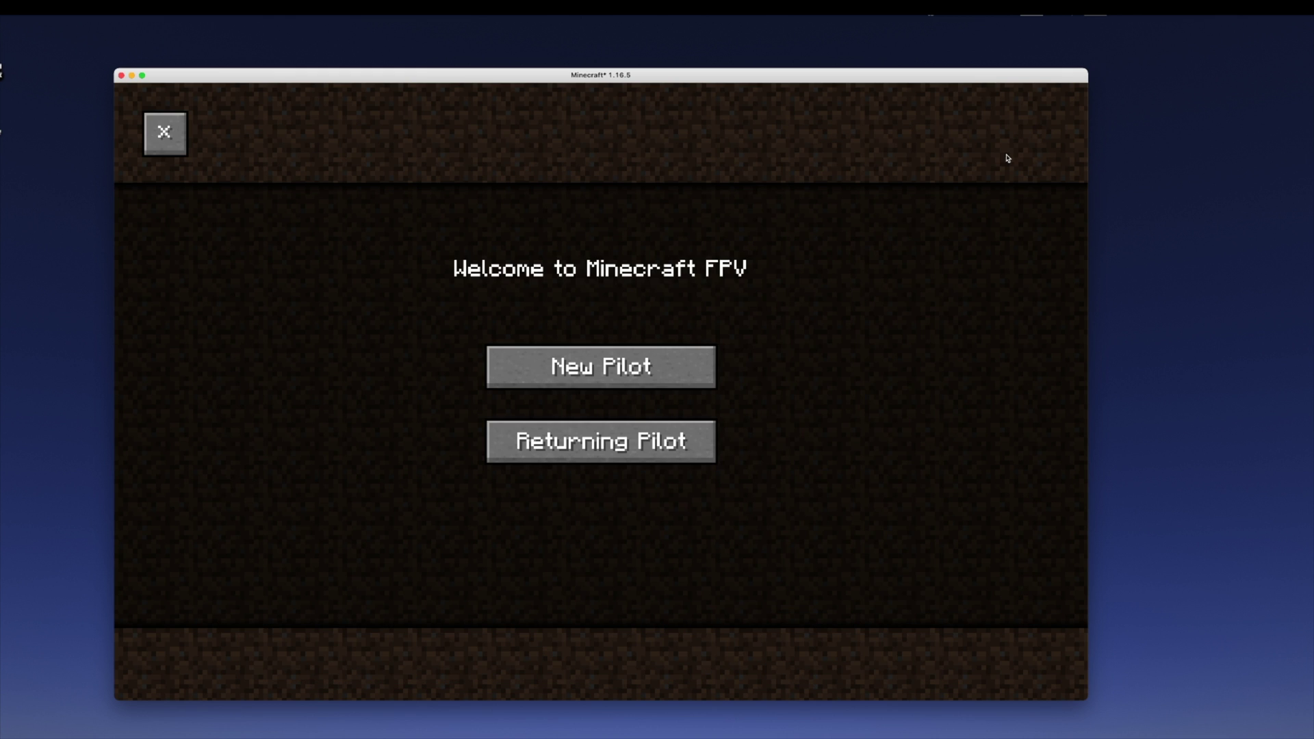
- Begin the FPV setup as a new pilot with a controller and choose the C5 controller
left_click(688, 356)
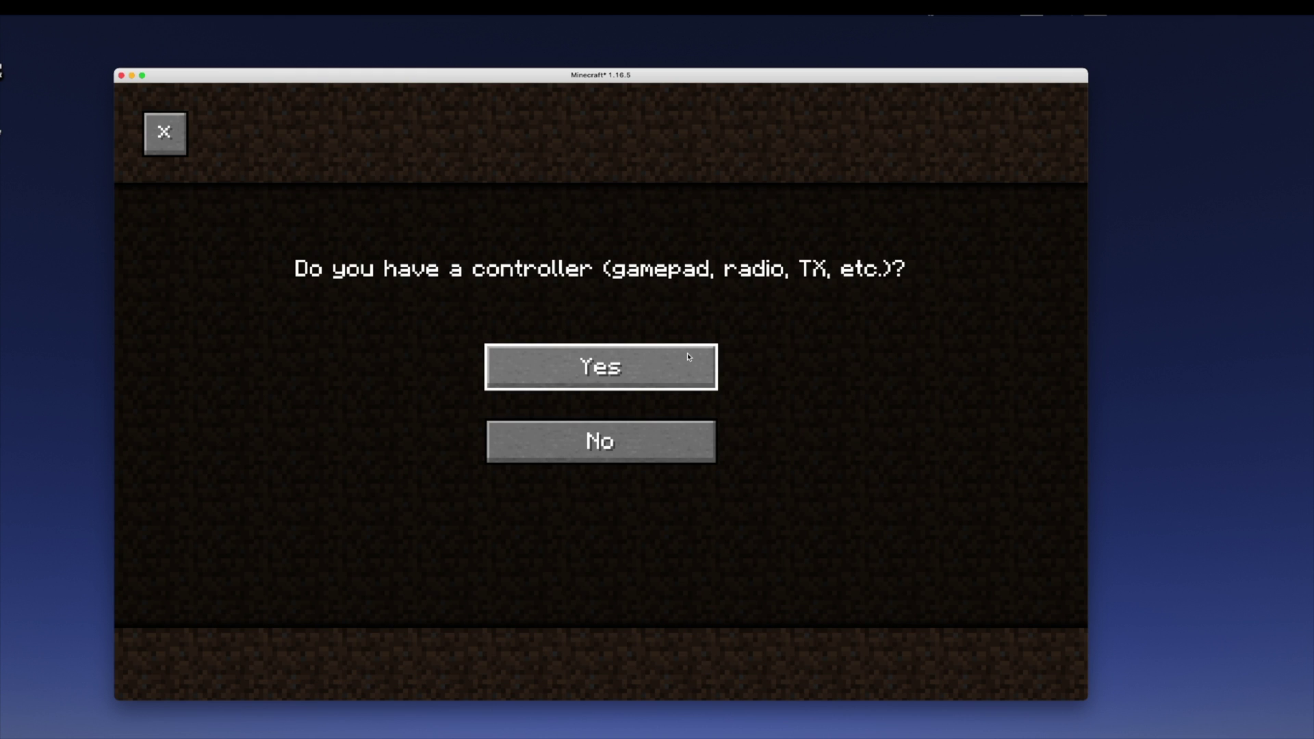
left_click(688, 359)
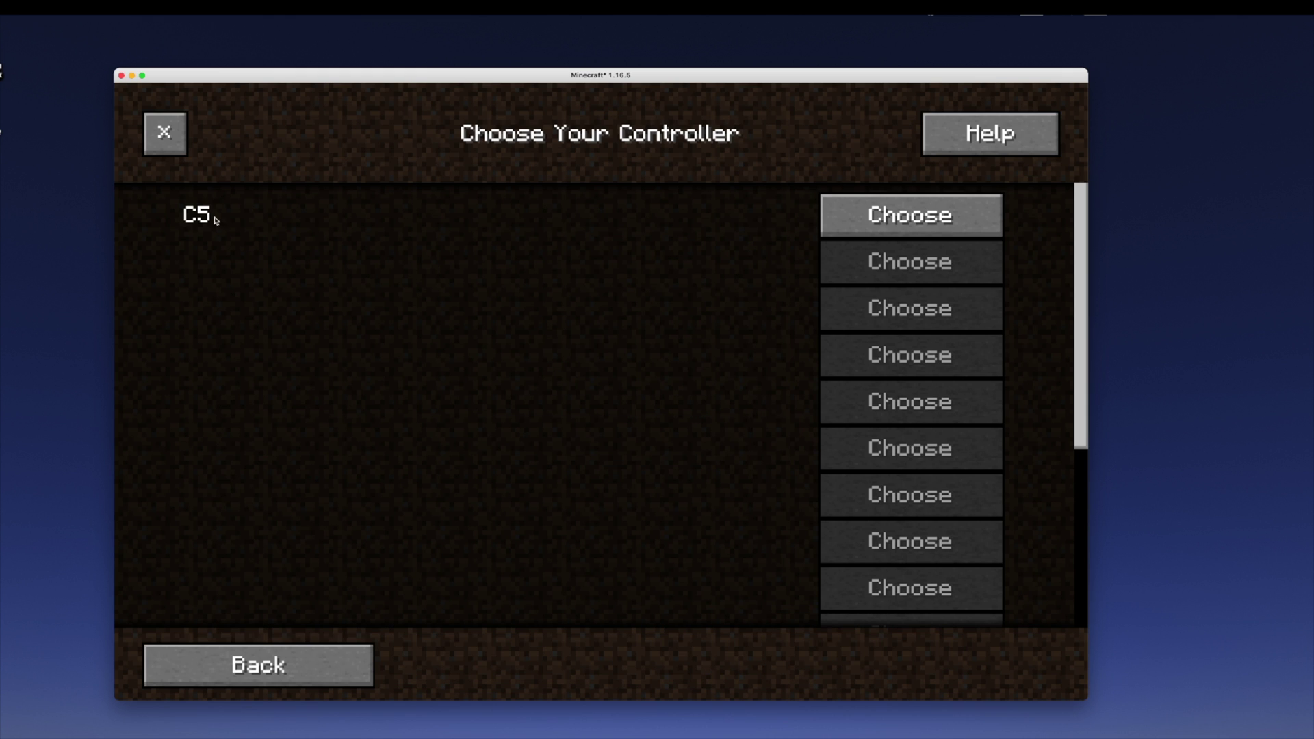
left_click(847, 214)
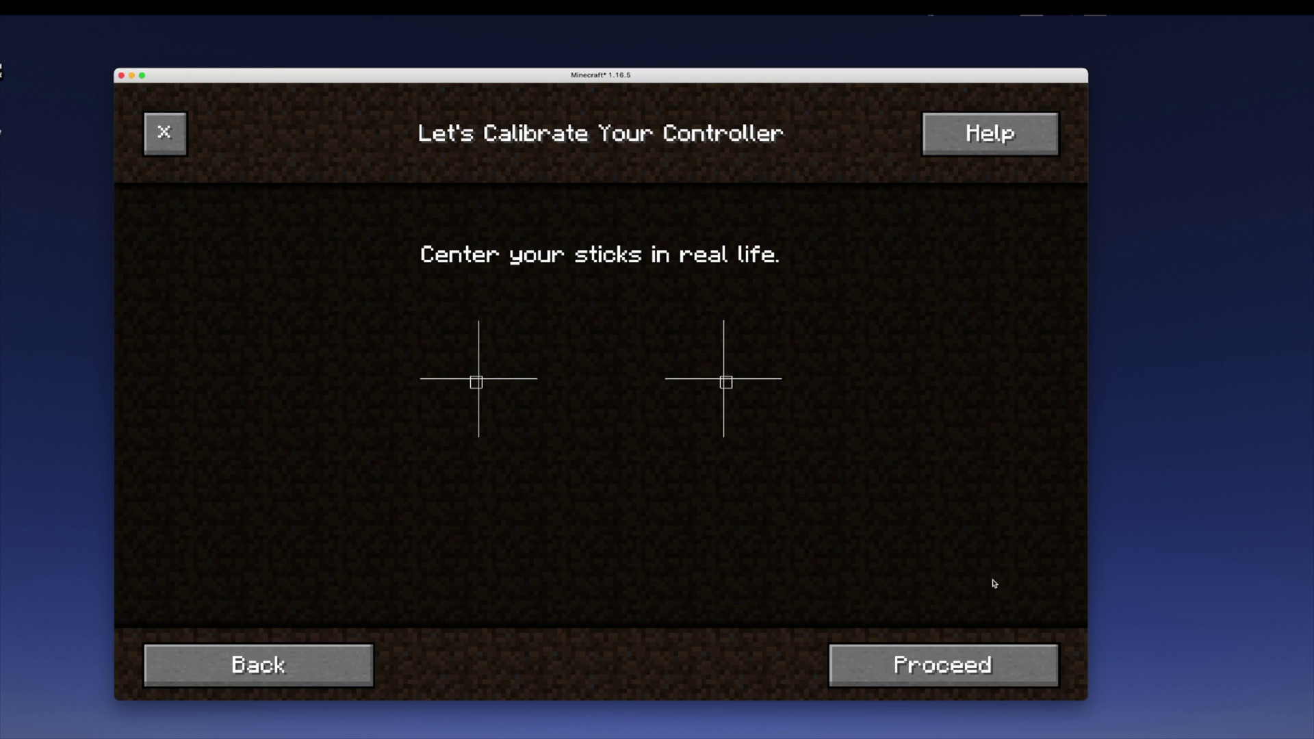
- Calibrate the controller's sticks through the wizard and accept the flight switch without flipping it
left_click(974, 653)
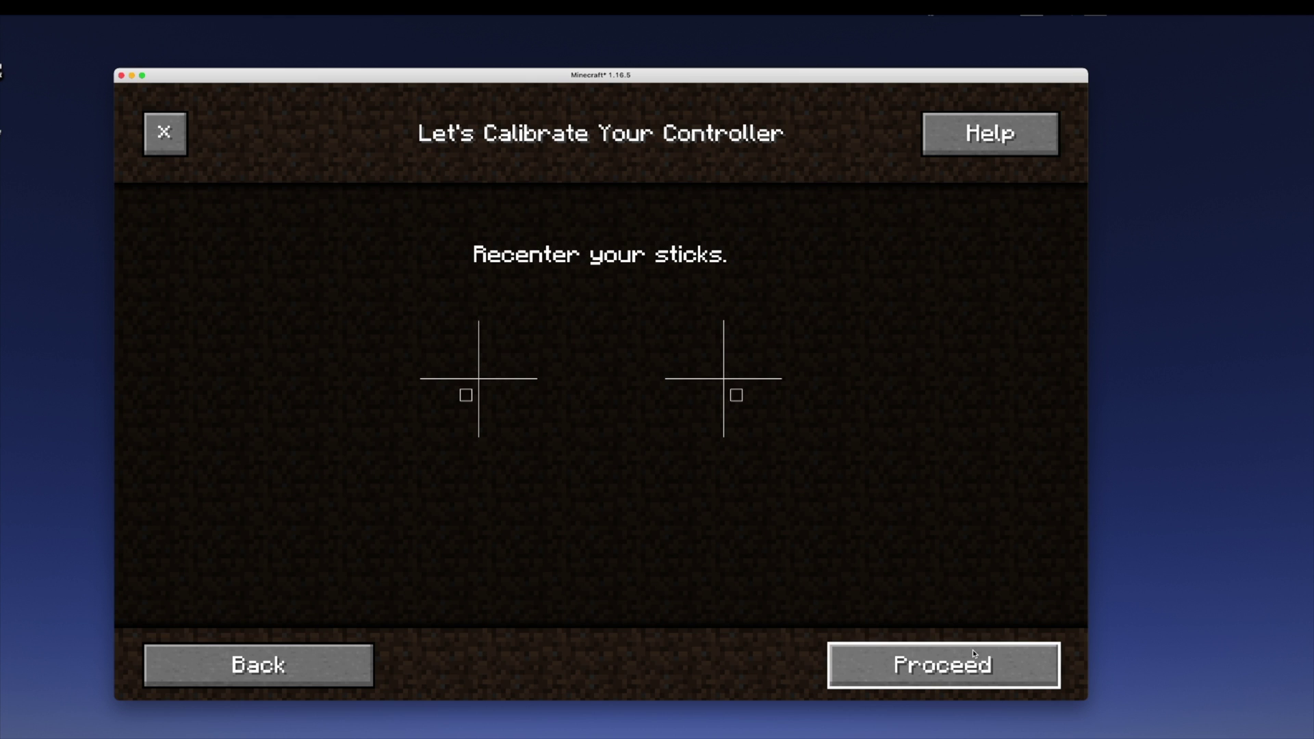
left_click(974, 653)
left_click(974, 653)
left_click(974, 653)
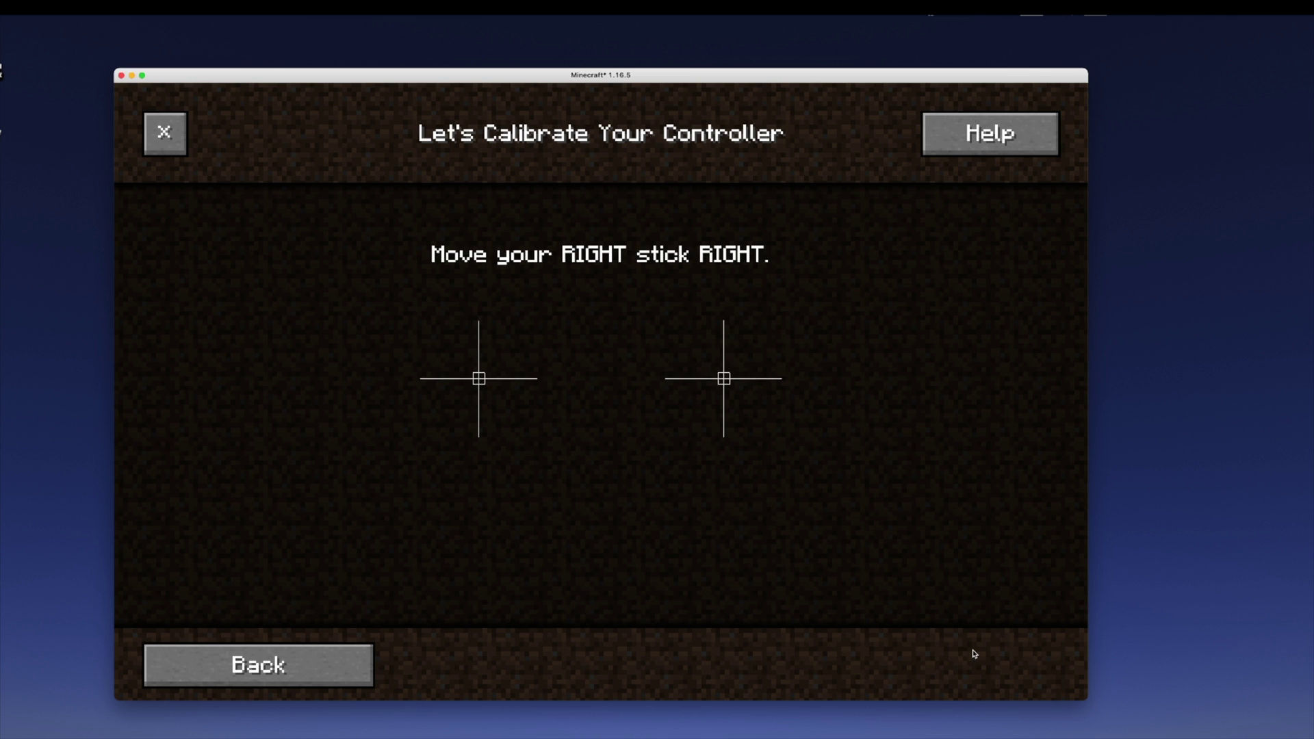
left_click(974, 653)
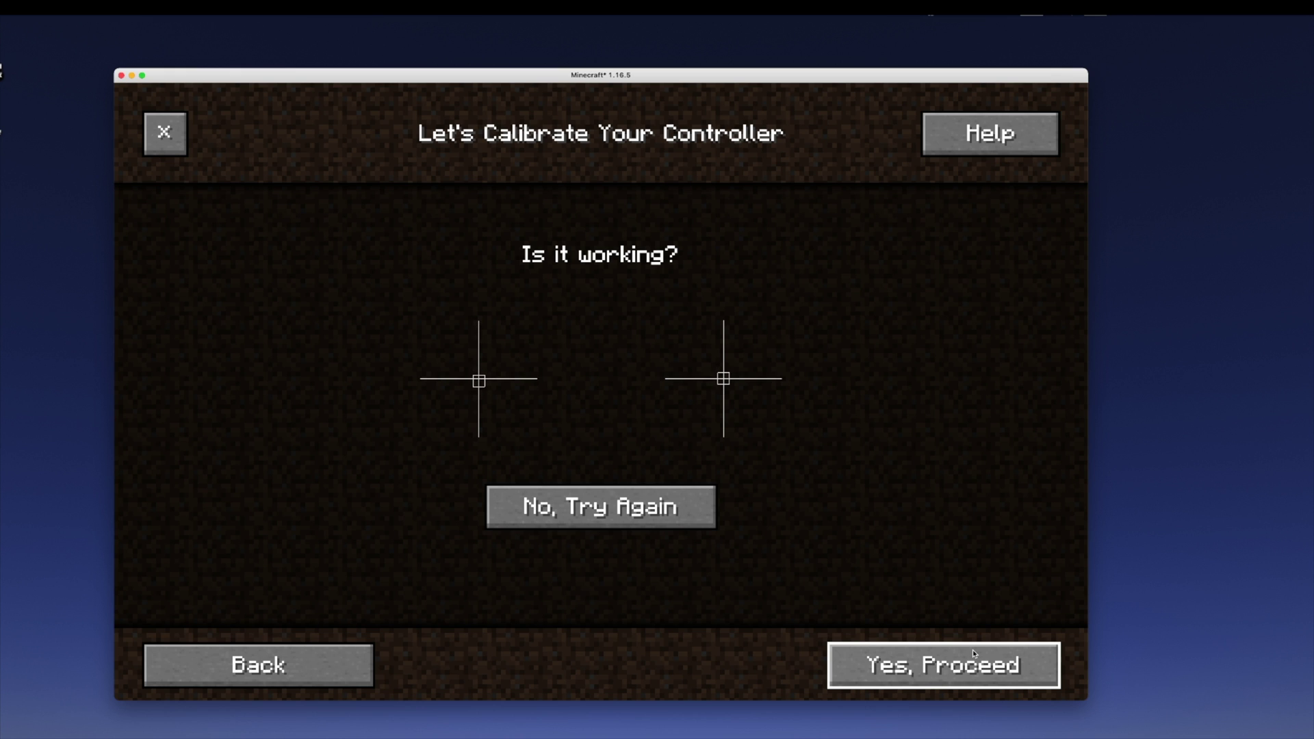
left_click(974, 654)
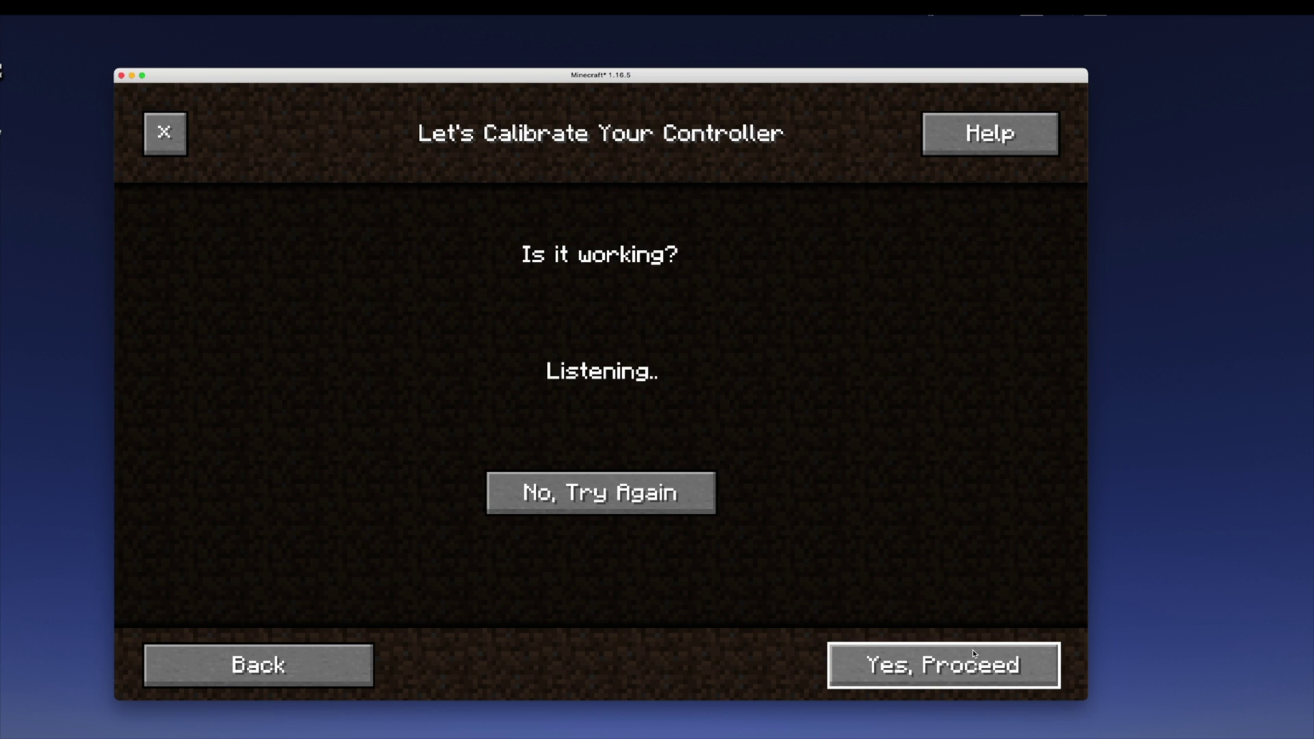
left_click(973, 653)
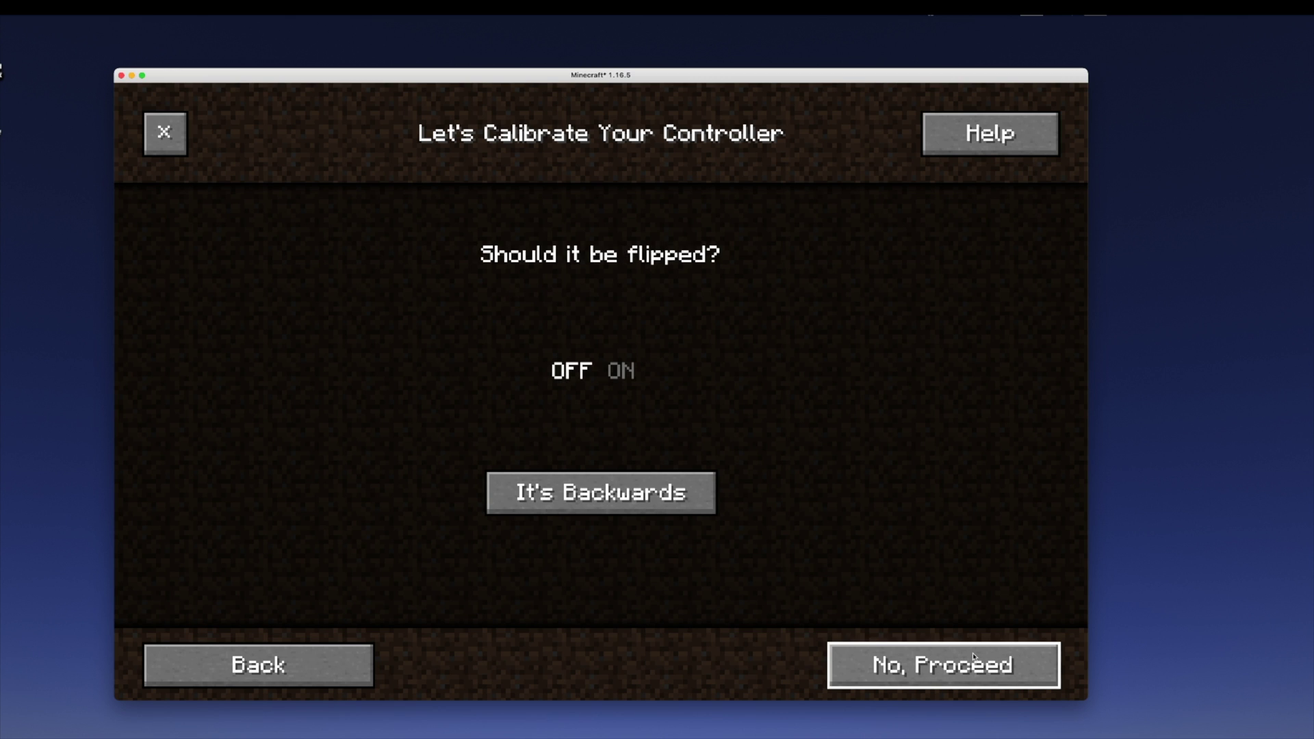
left_click(973, 656)
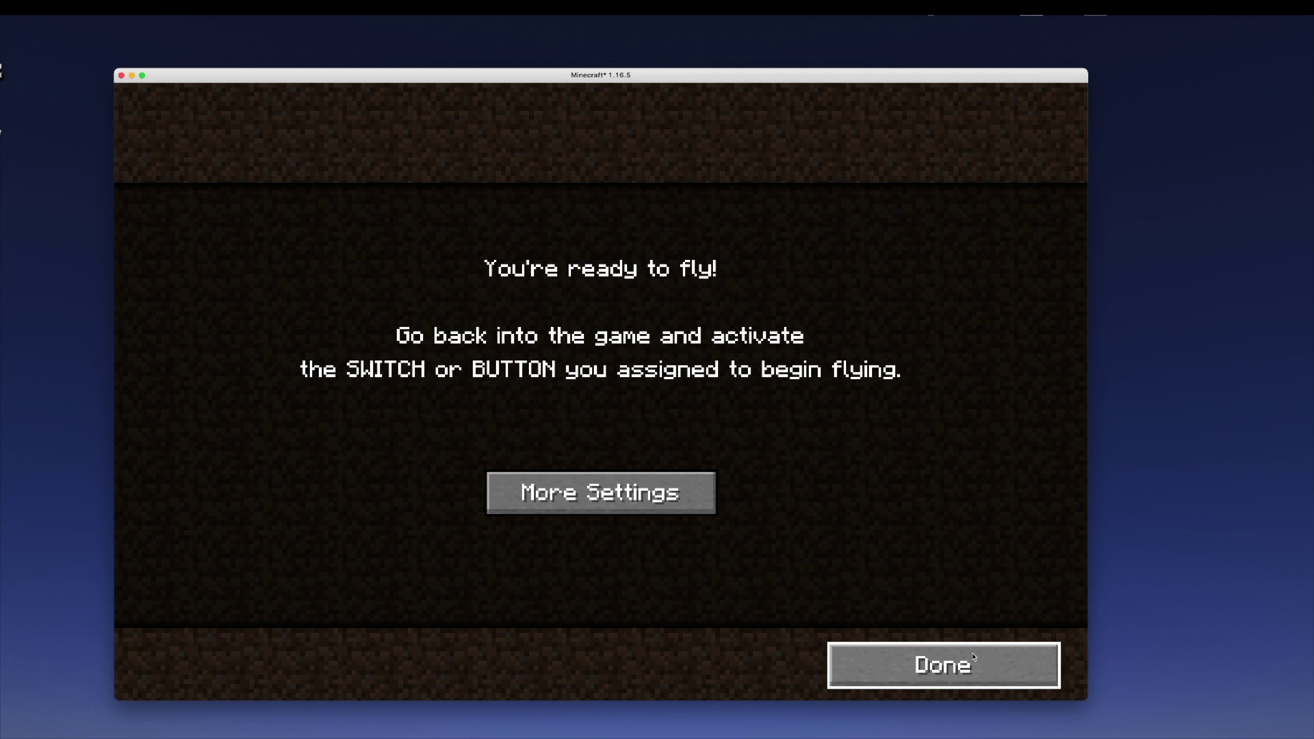
- Reset the Arm switch in the FPV channel mapping to CH 9 and leave the control settings
left_click(715, 501)
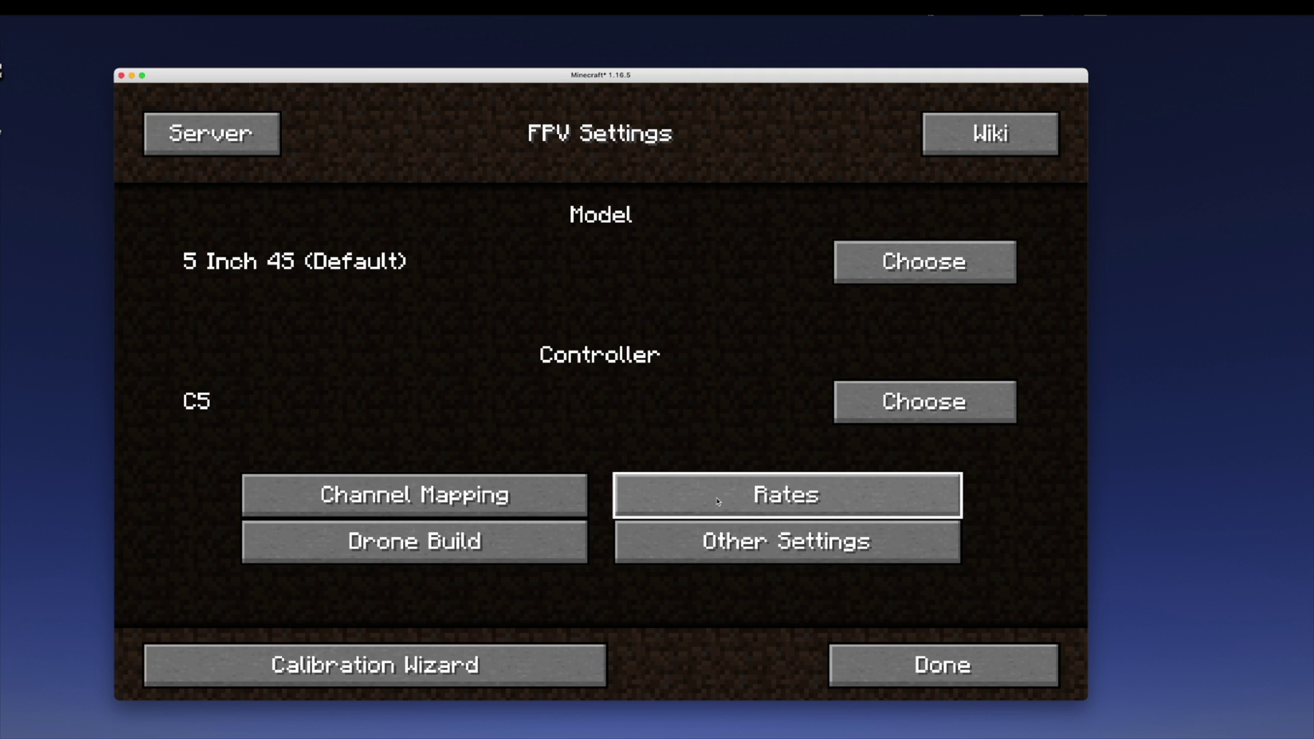
left_click(522, 491)
scroll(523, 491, "down", 3)
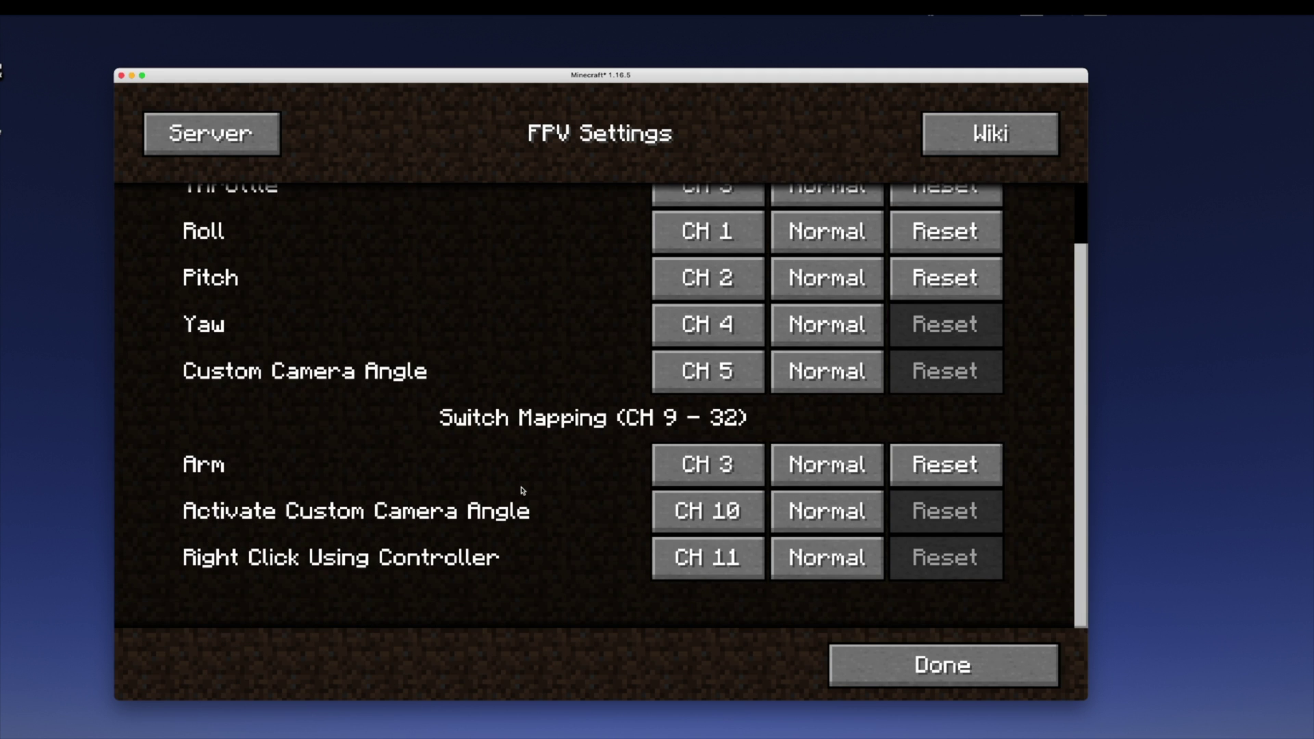
left_click(902, 479)
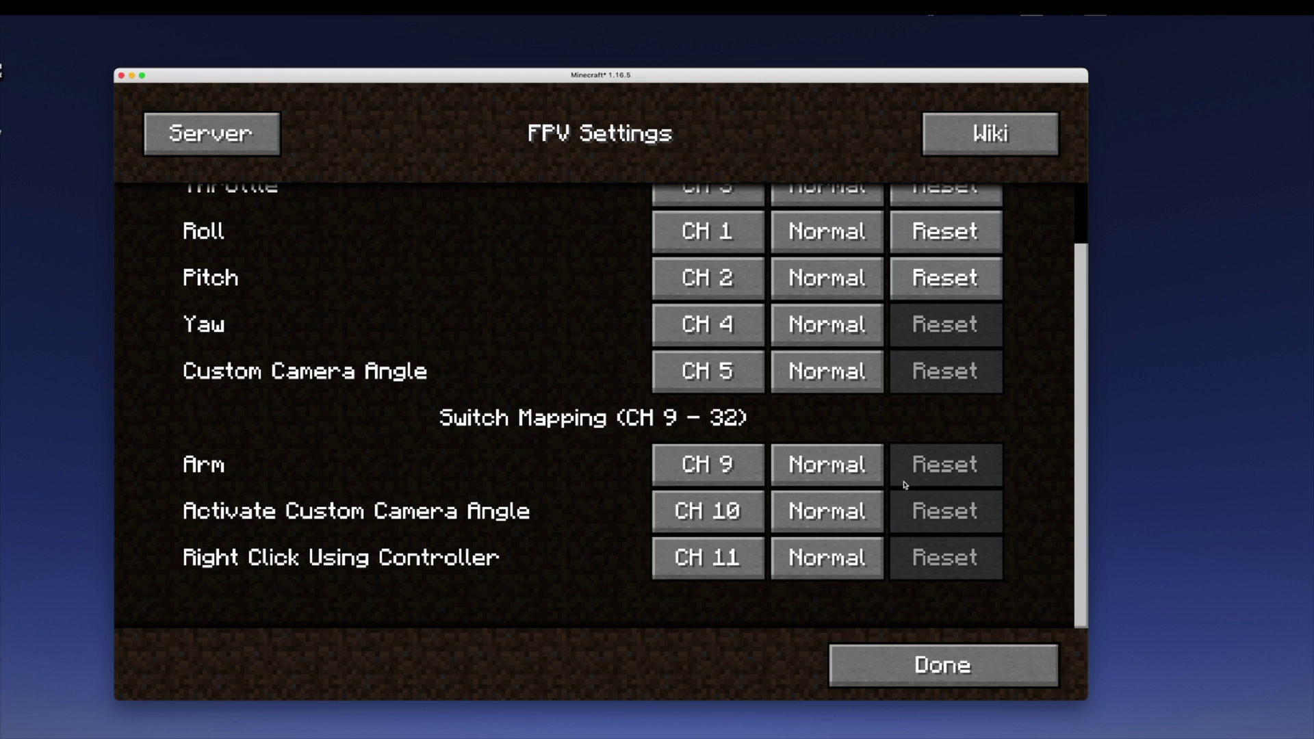
left_click(930, 651)
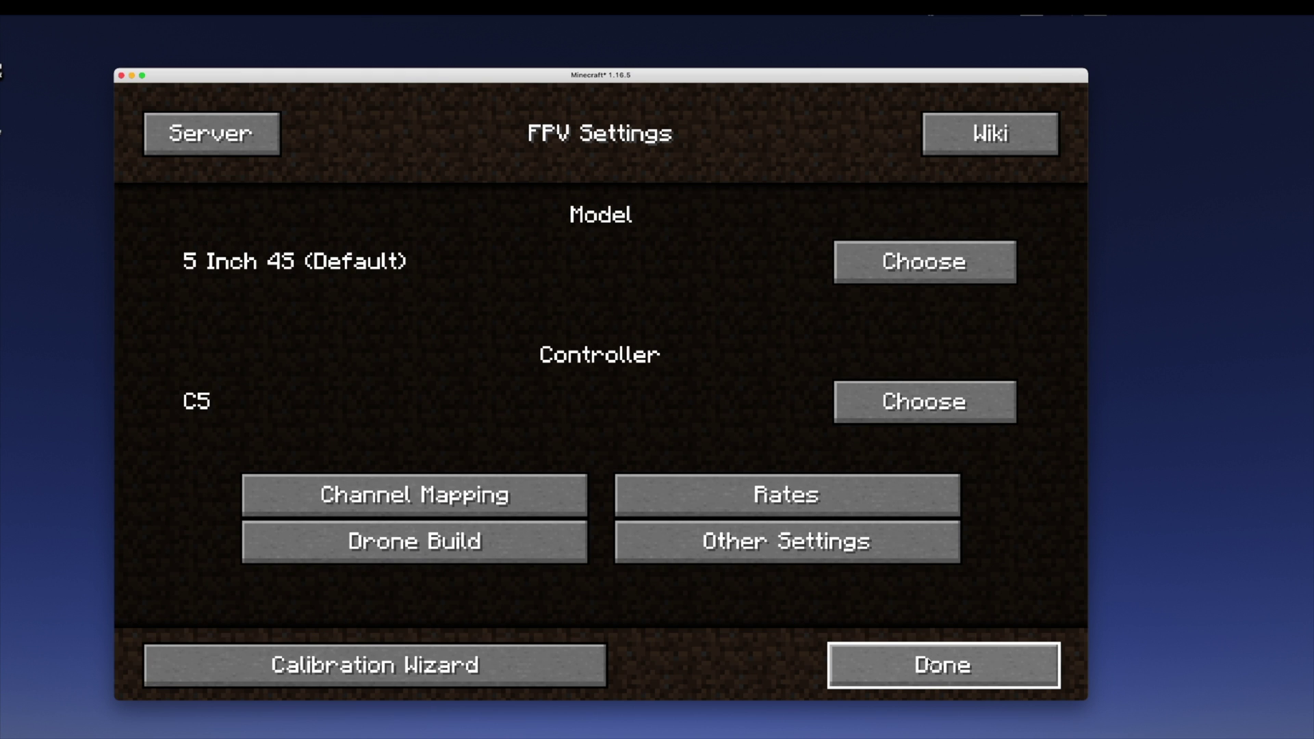
left_click(927, 658)
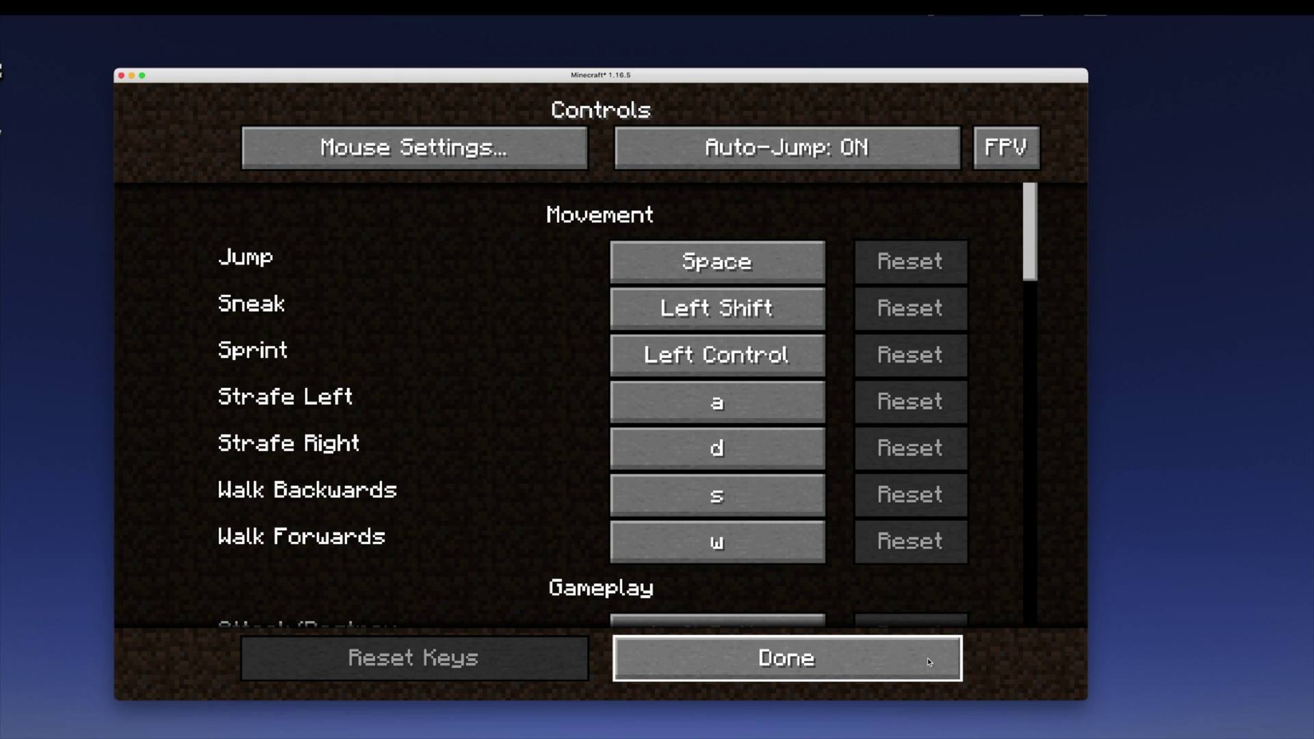
left_click(927, 659)
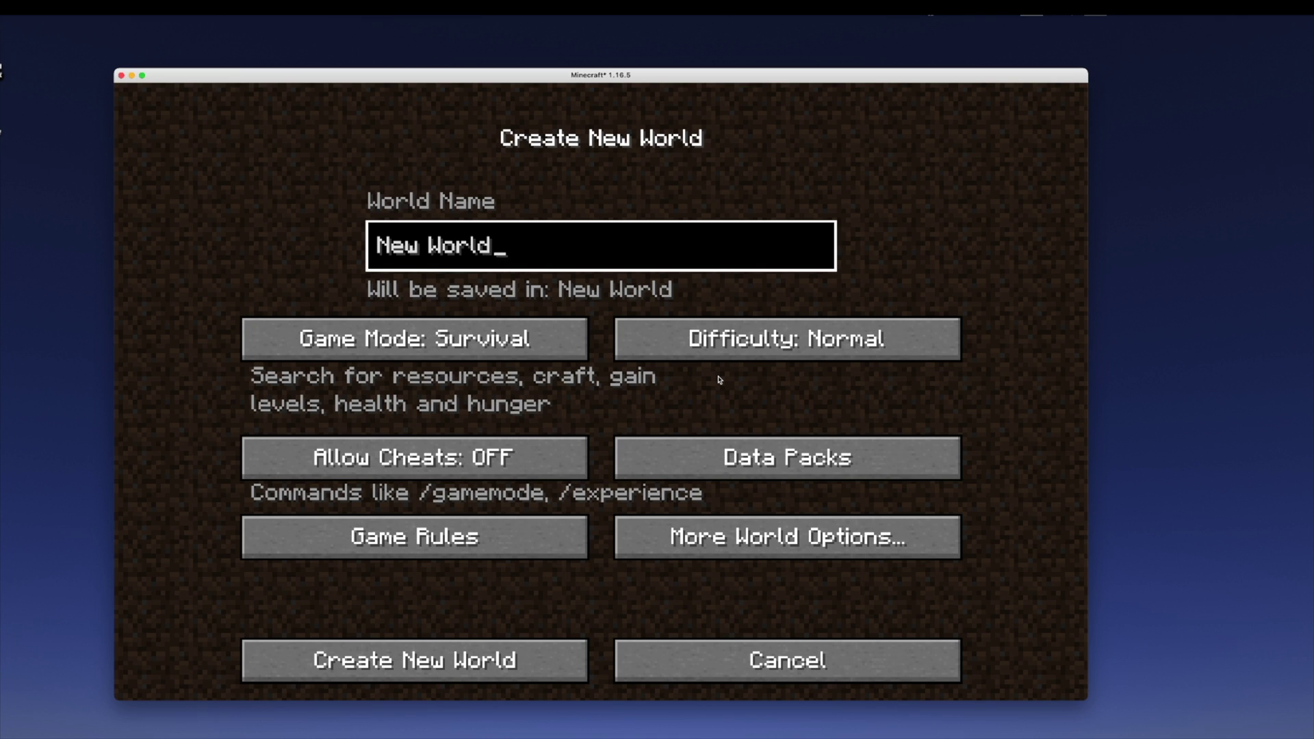
- Create a singleplayer world named New World in Survival mode with Normal difficulty and walk forward in it
left_click(496, 646)
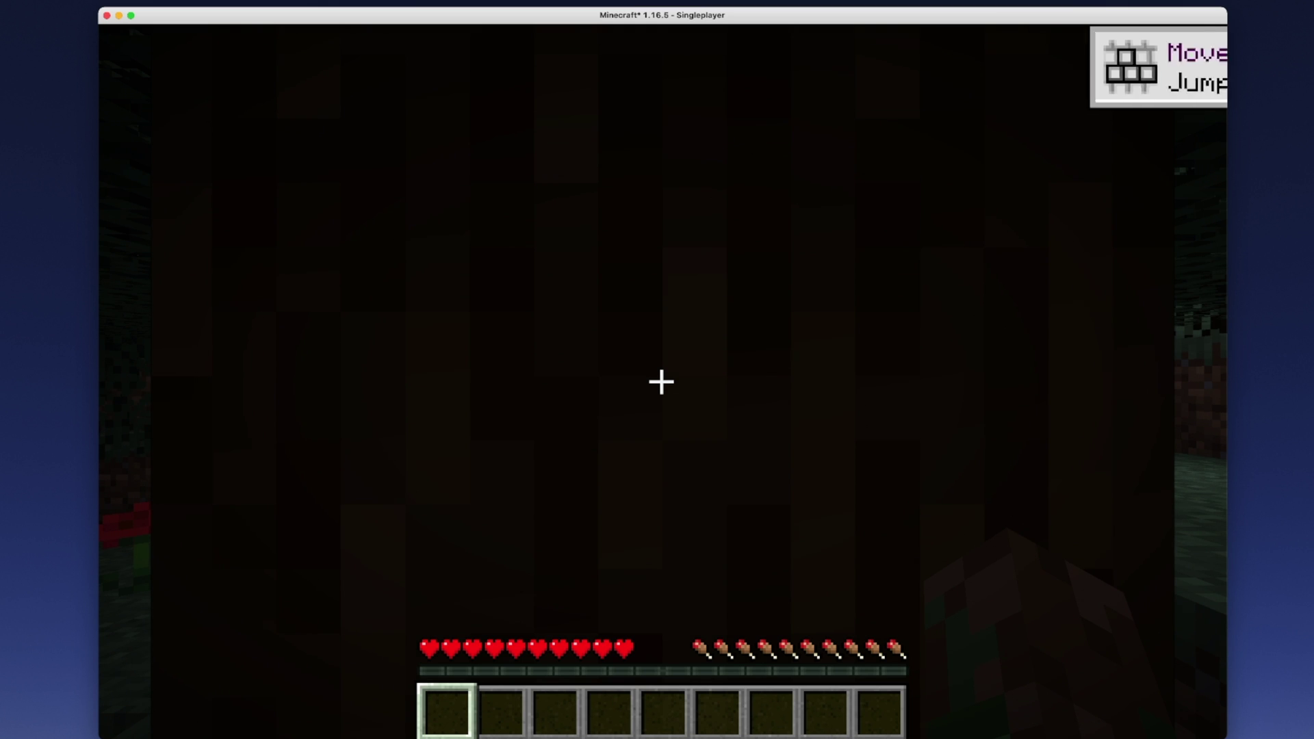
key("w")
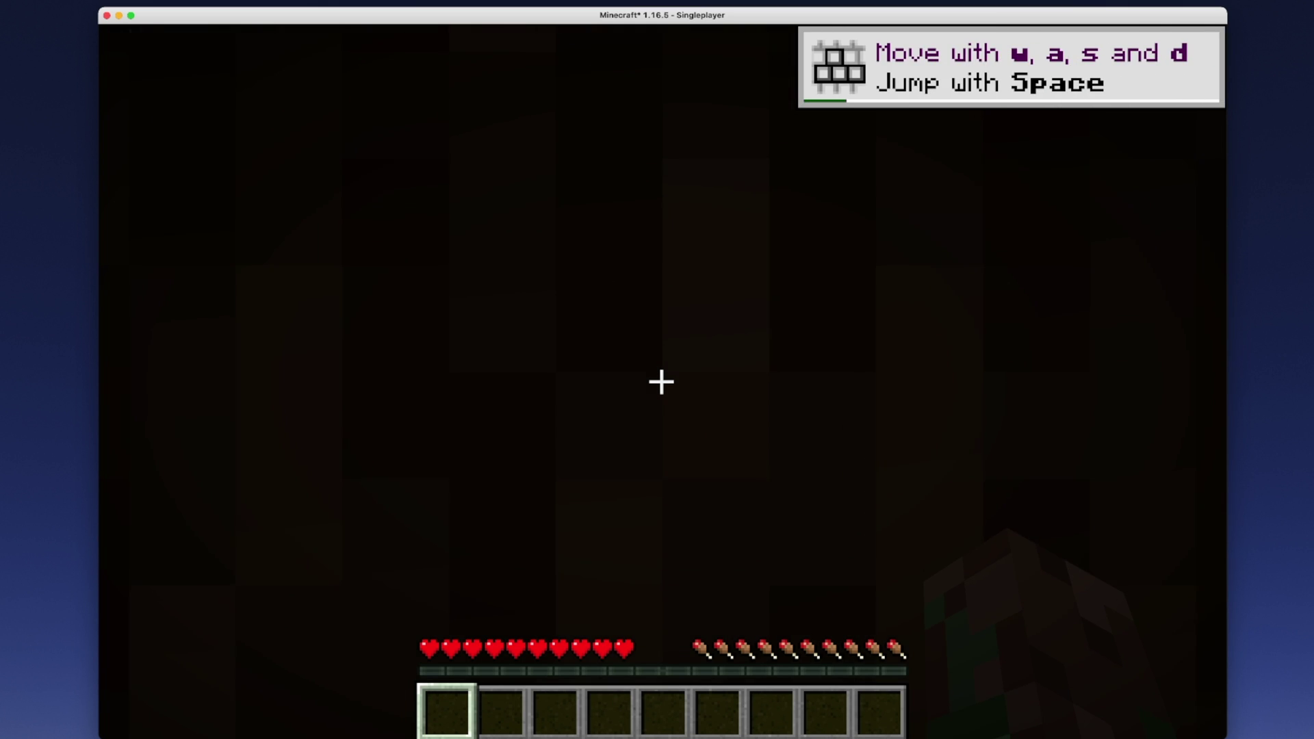
- Walk out from under the trees to the grass with red flowers and fly the drone up over the forest and snowy hills
key("a")
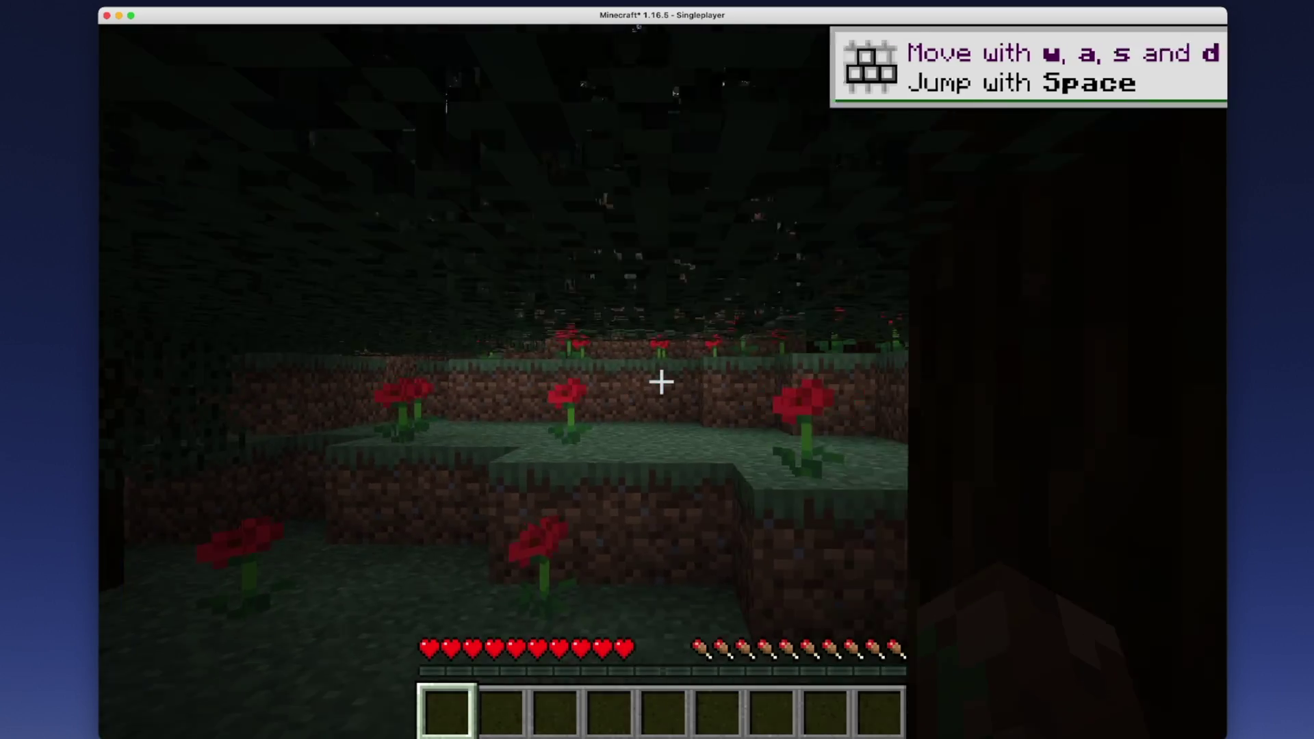
key("w")
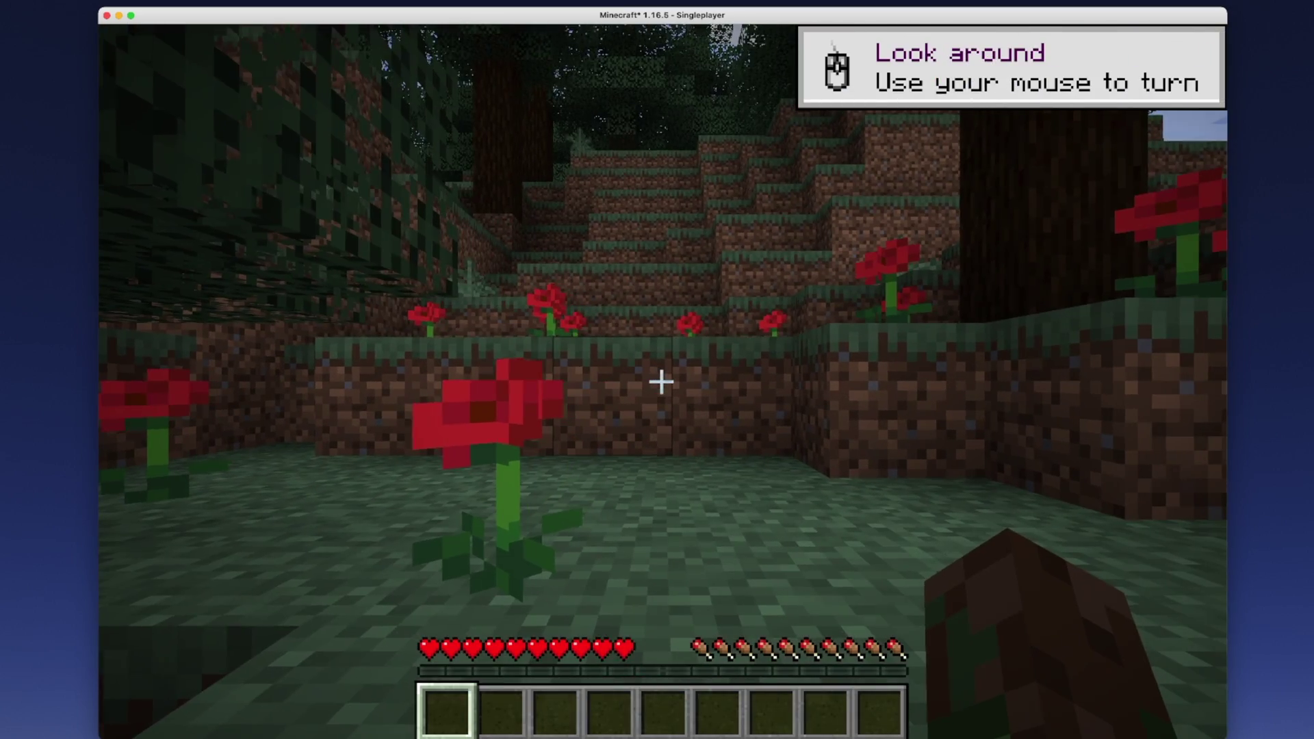
mouse_move(661, 382)
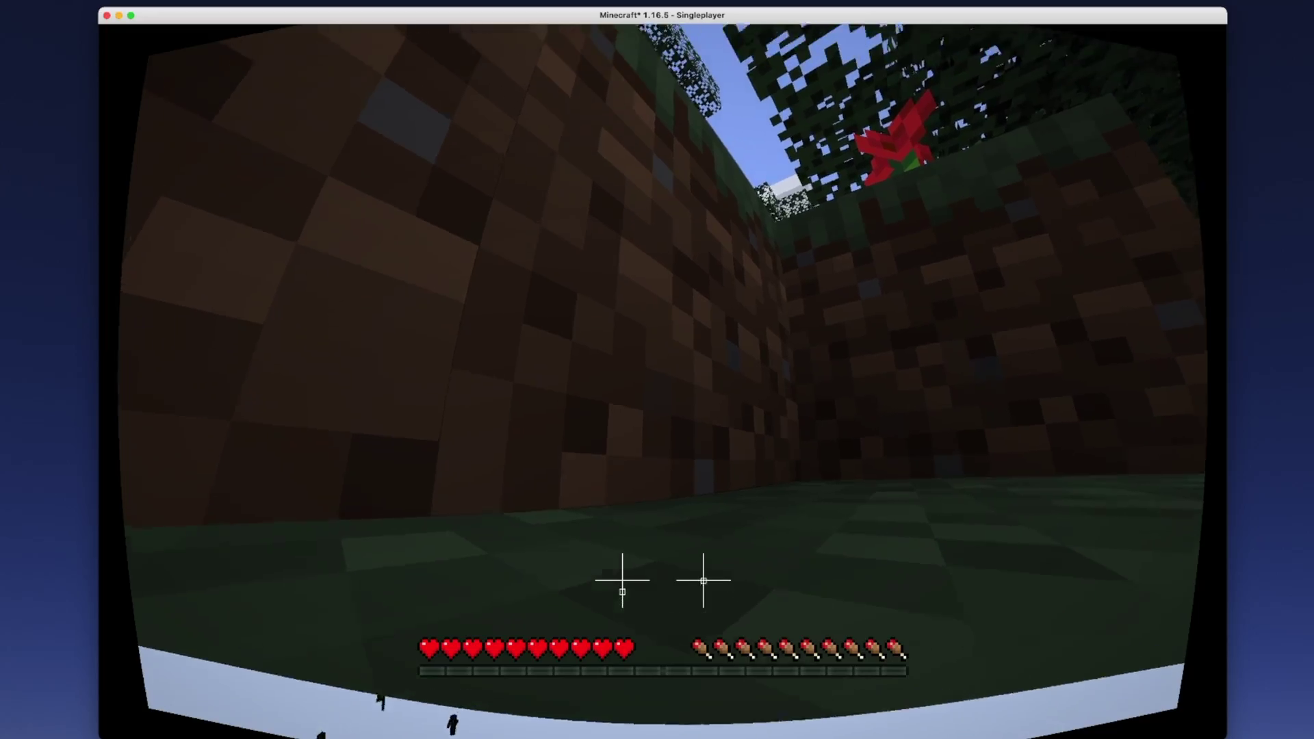
mouse_move(662, 382)
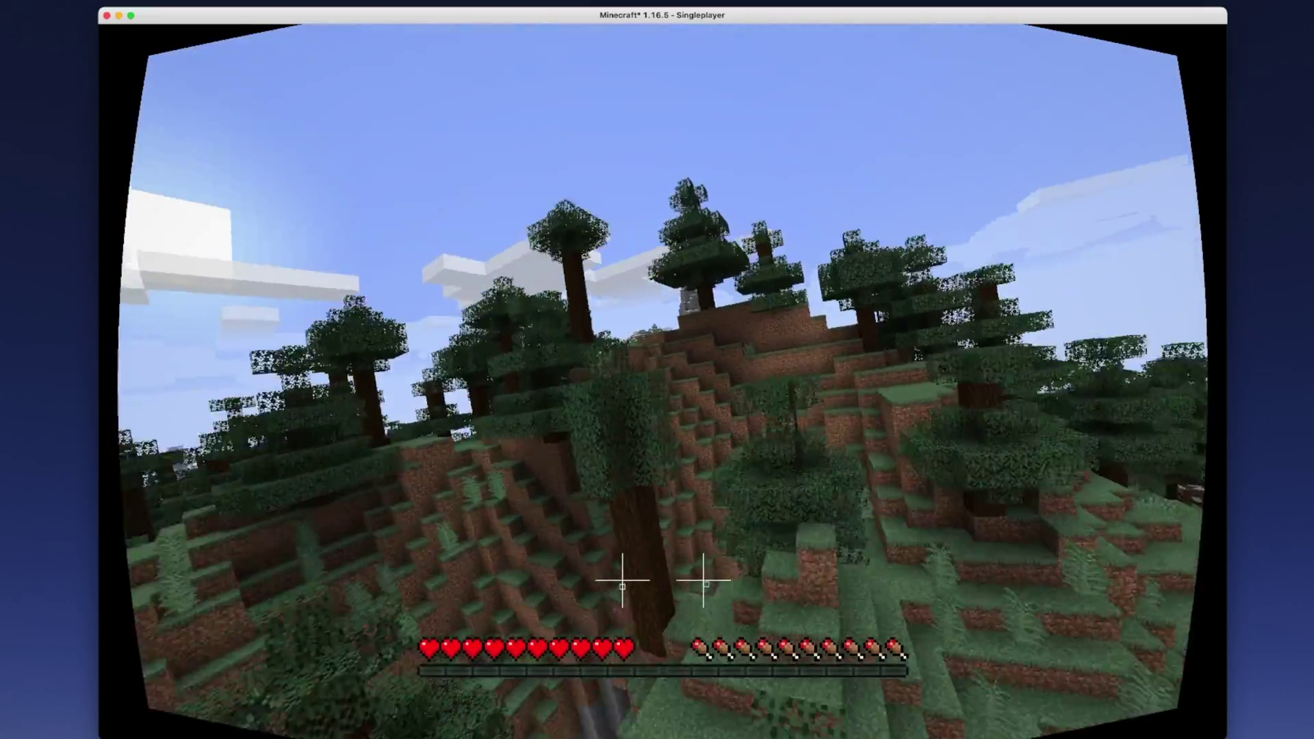
key("w")
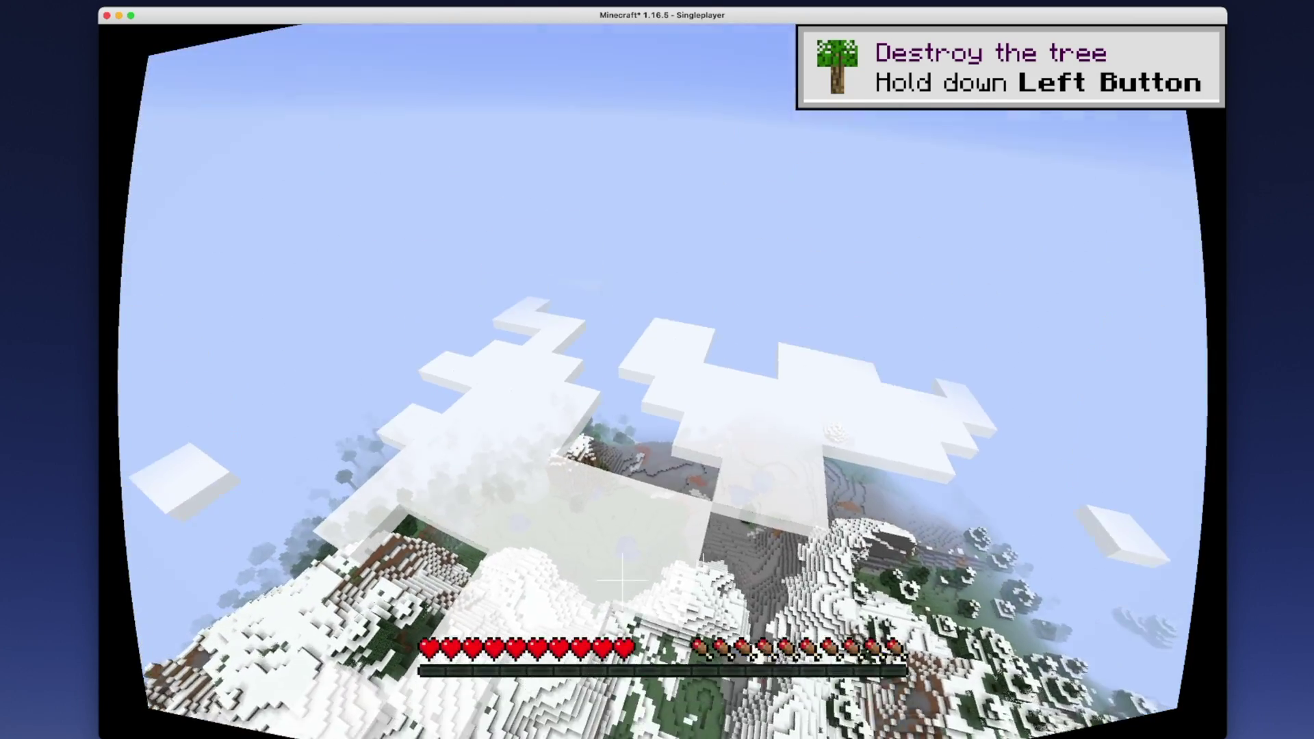
- Pause the flight and change the active drone model in the FPV settings to Tiny Whoop (Default)
key("Escape")
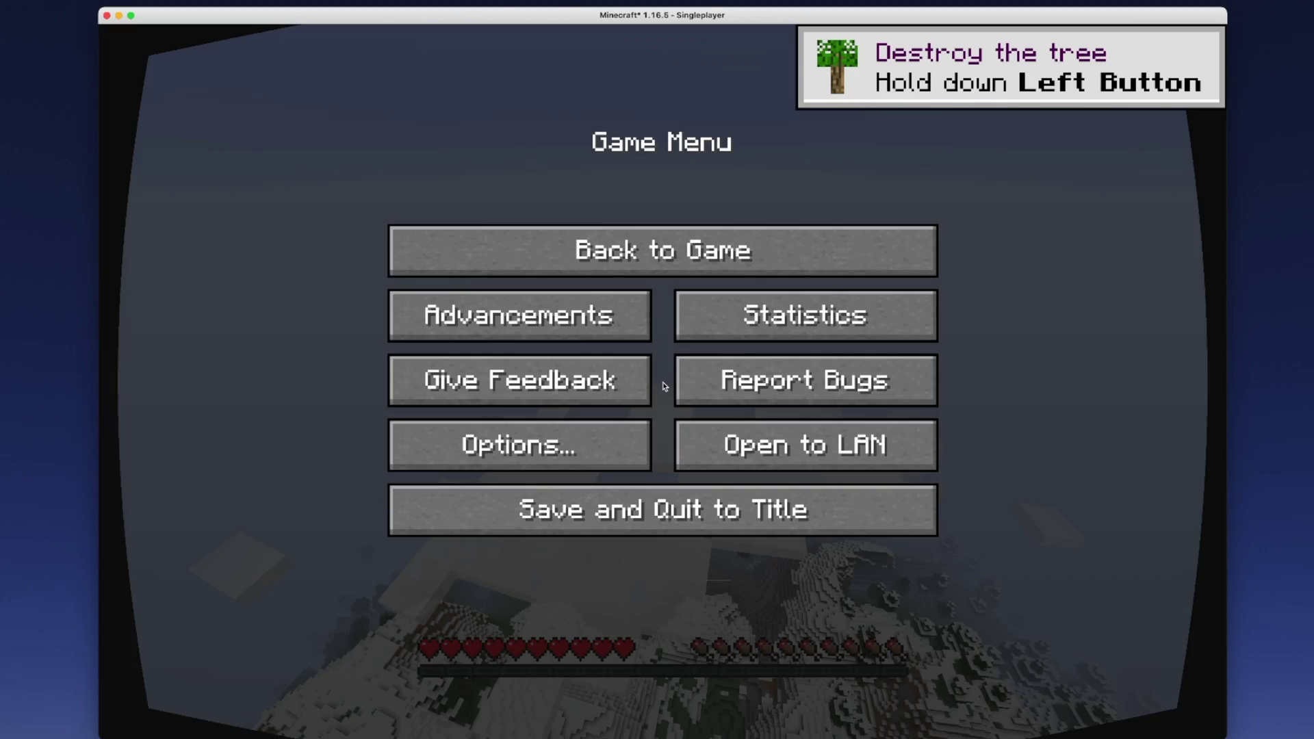
left_click(629, 433)
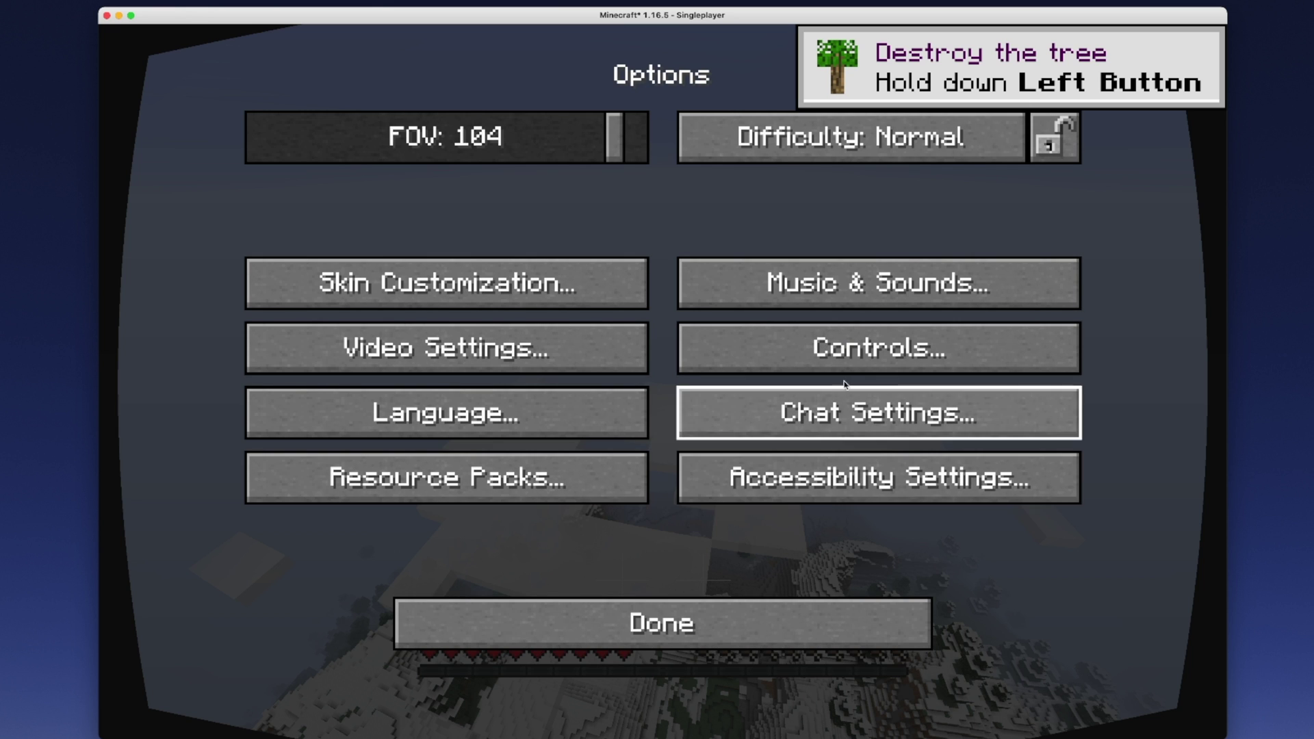
left_click(850, 361)
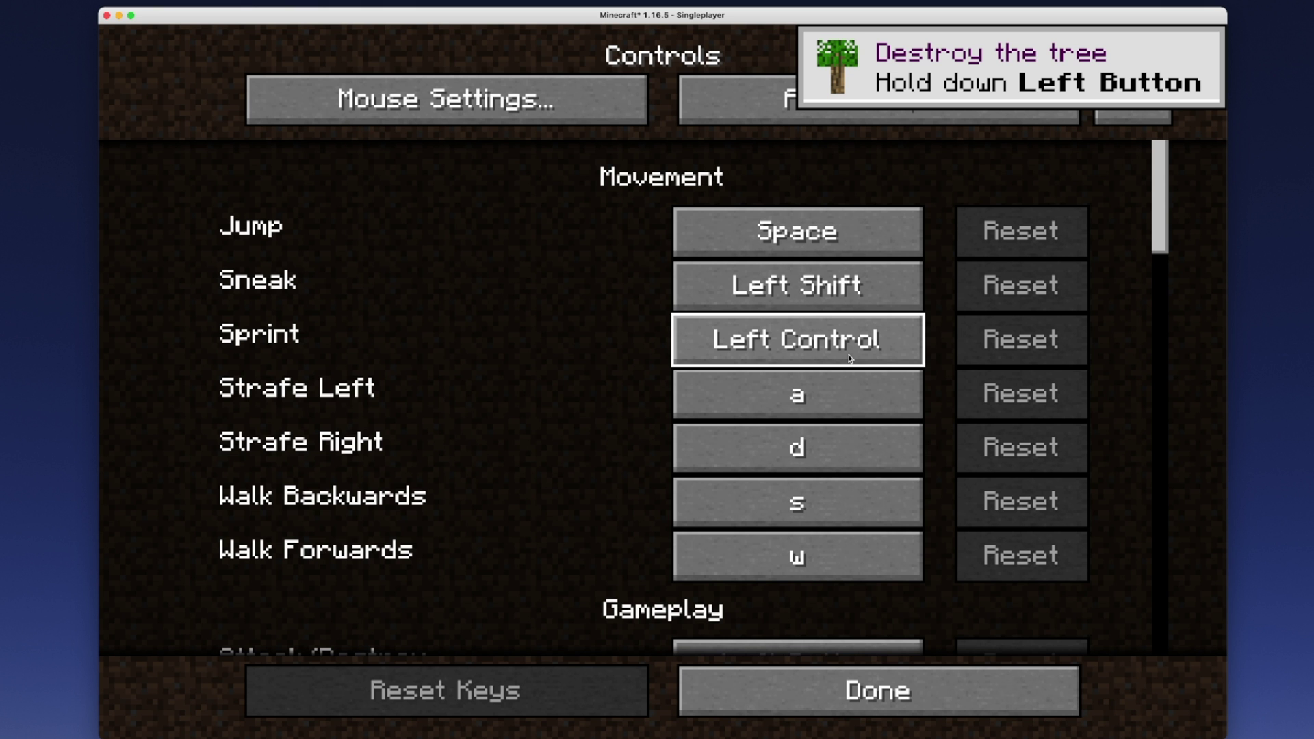
left_click(1166, 125)
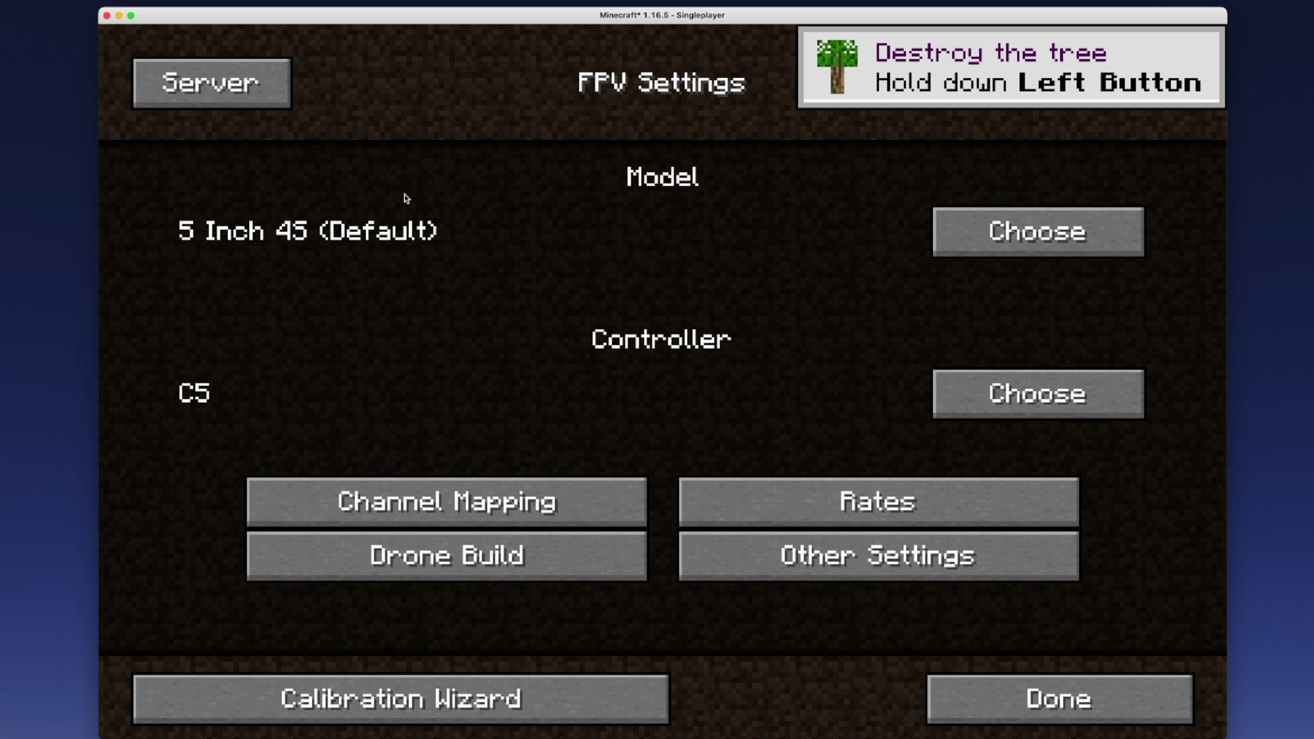
left_click(947, 237)
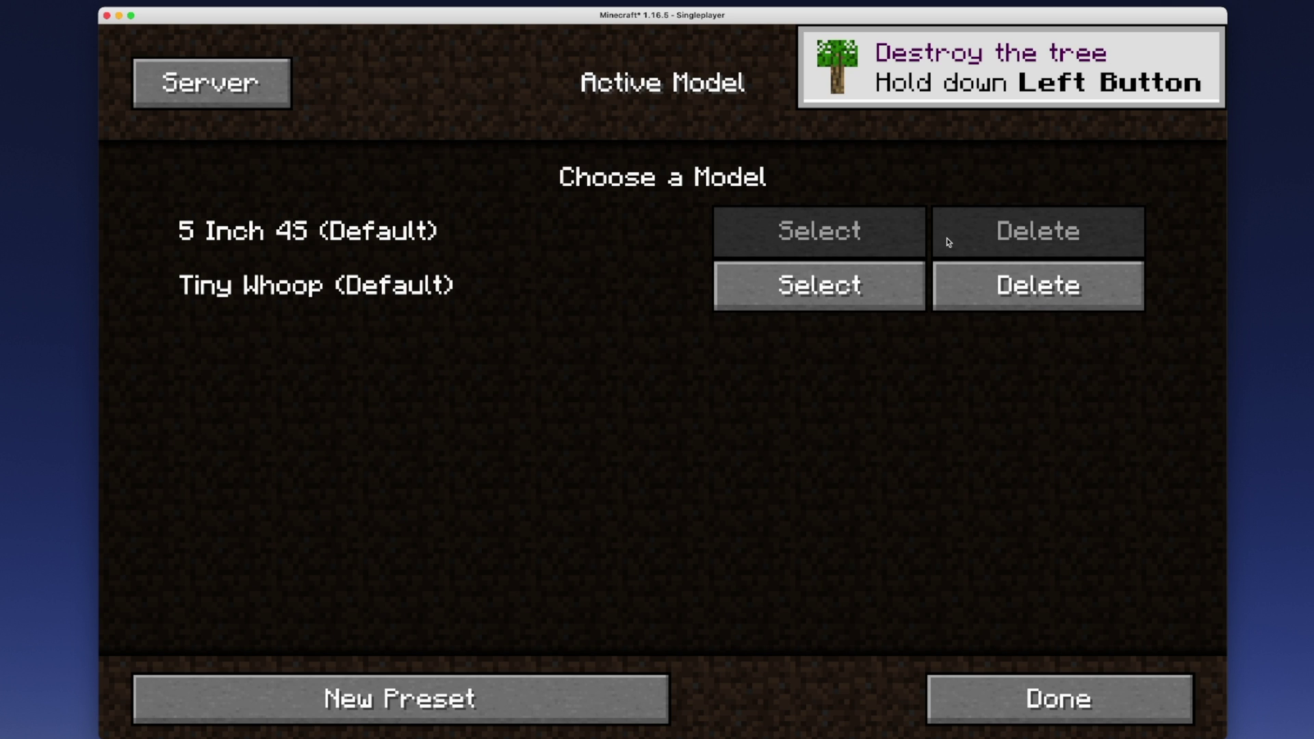
left_click(788, 298)
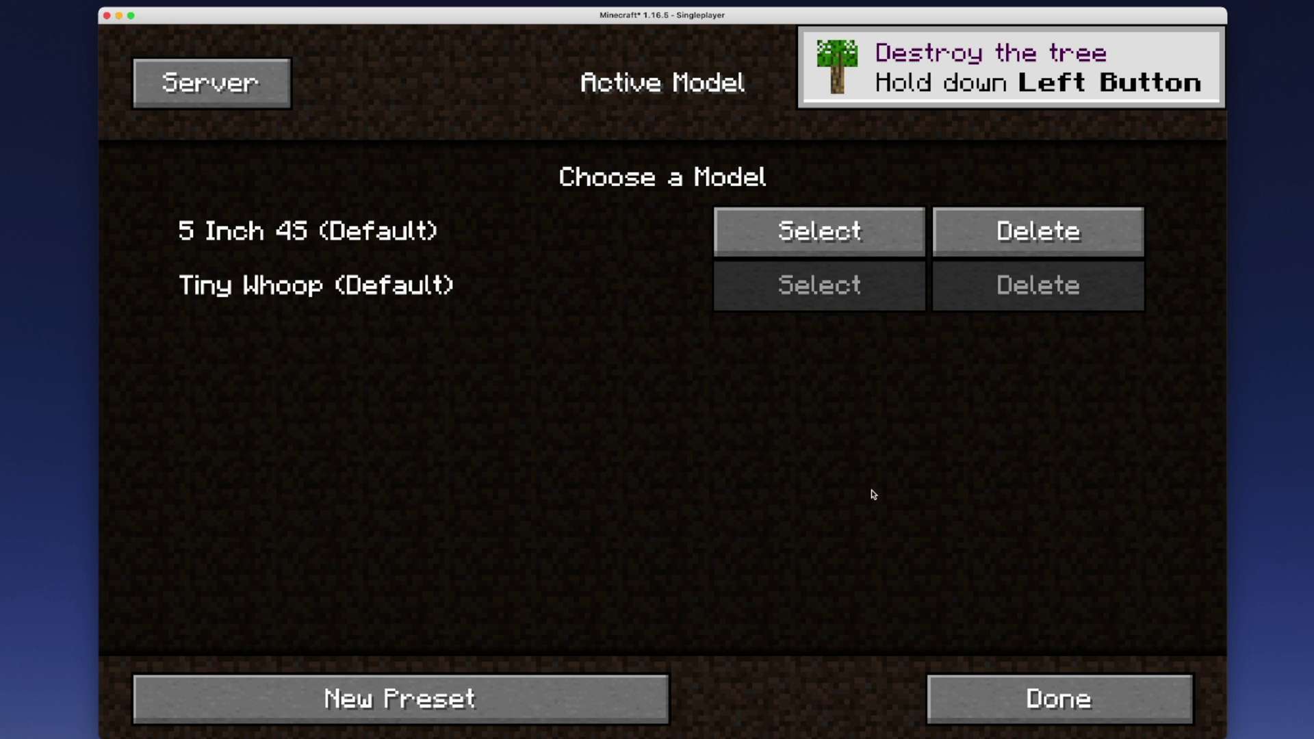
left_click(938, 684)
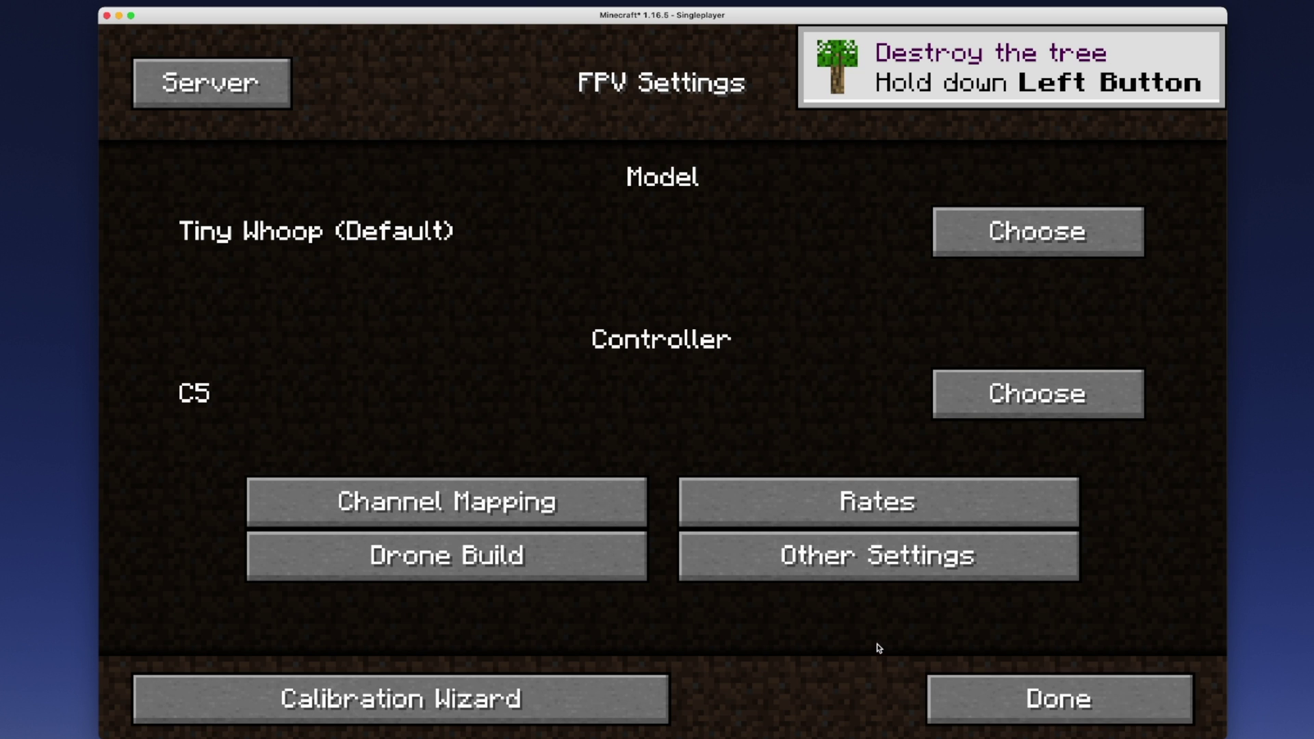
- Review the other FPV settings, from the crosshair, stick overlay and angle options to the flight FOV and fisheye lens, and leave them
left_click(920, 565)
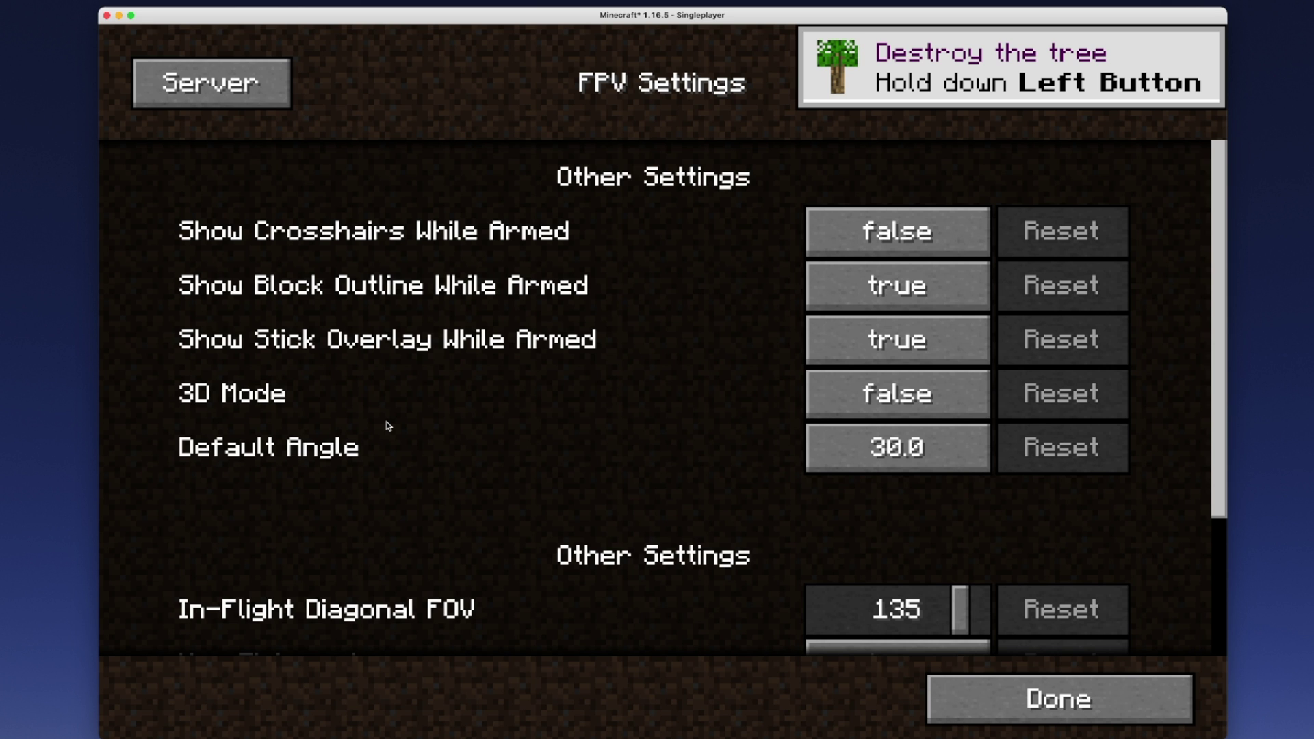
scroll(857, 588, "down", 3)
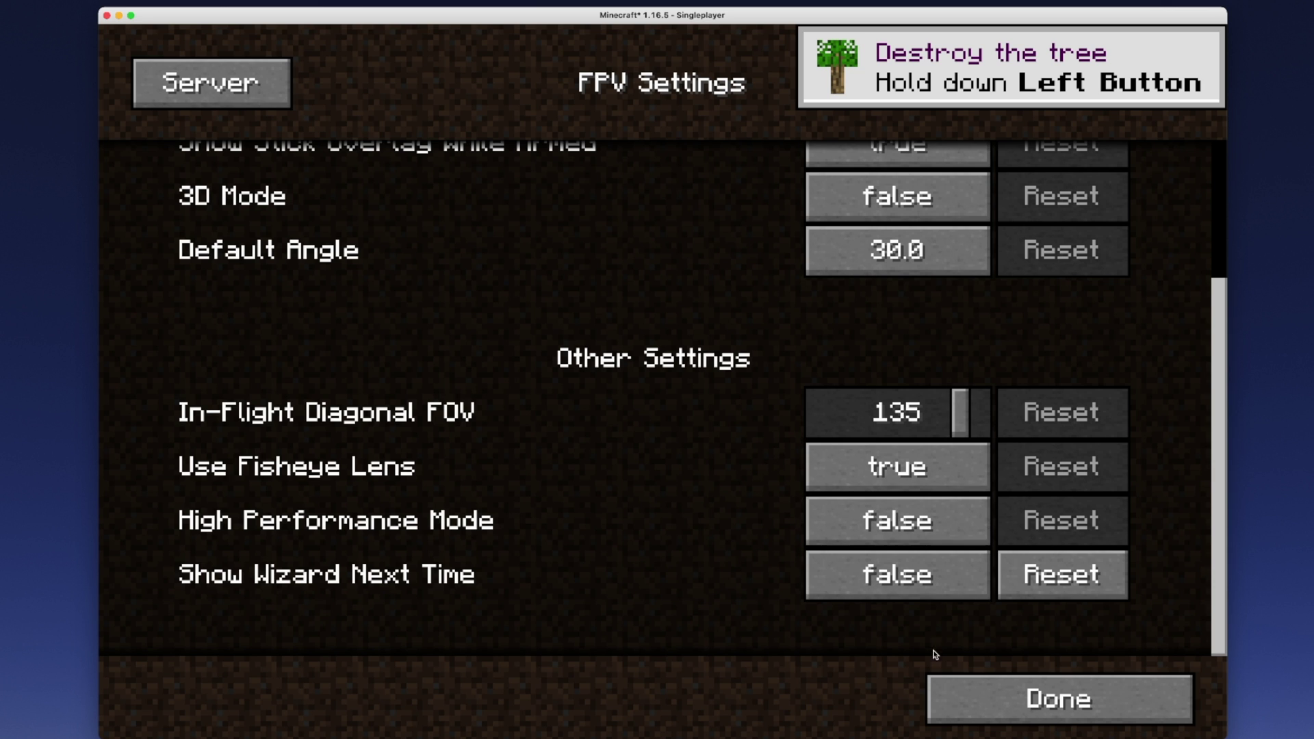
left_click(940, 694)
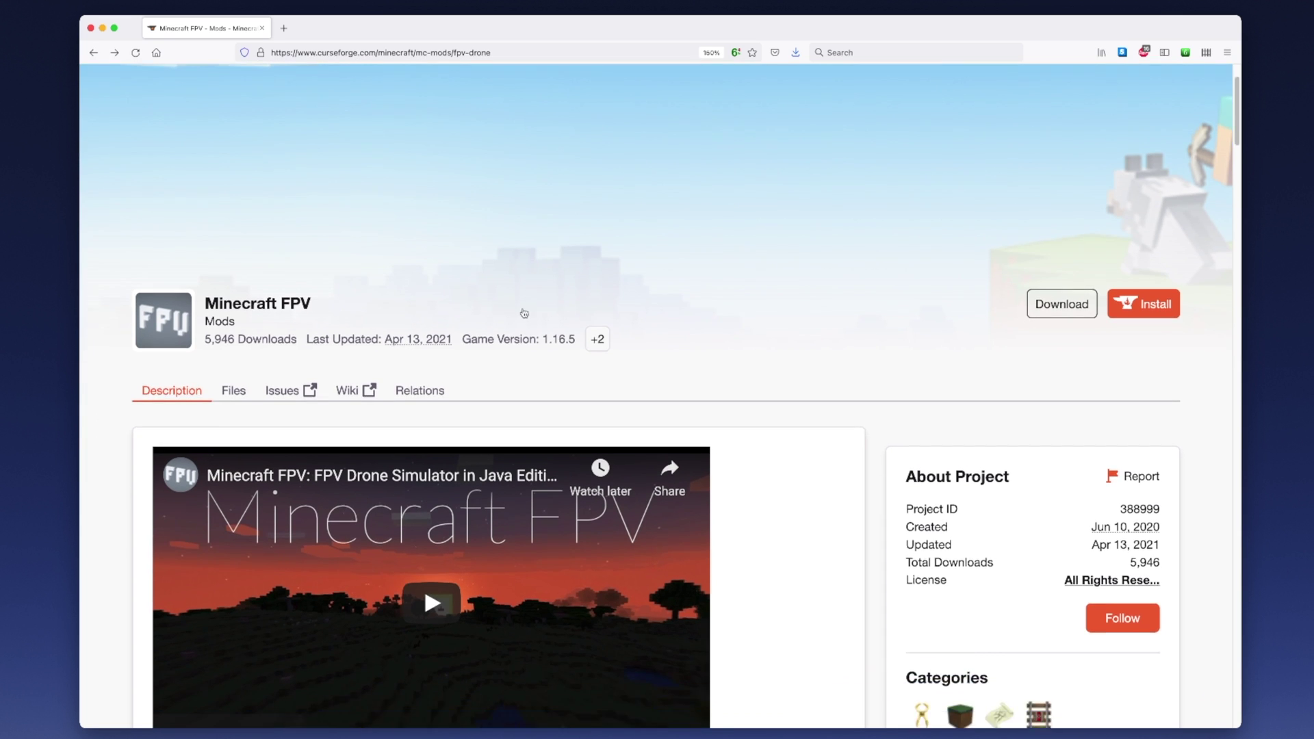
- On the Minecraft FPV CurseForge page in the browser, play the drone simulator and Infinite Portal Dive videos and view the Discord link
scroll(522, 311, "down", 2)
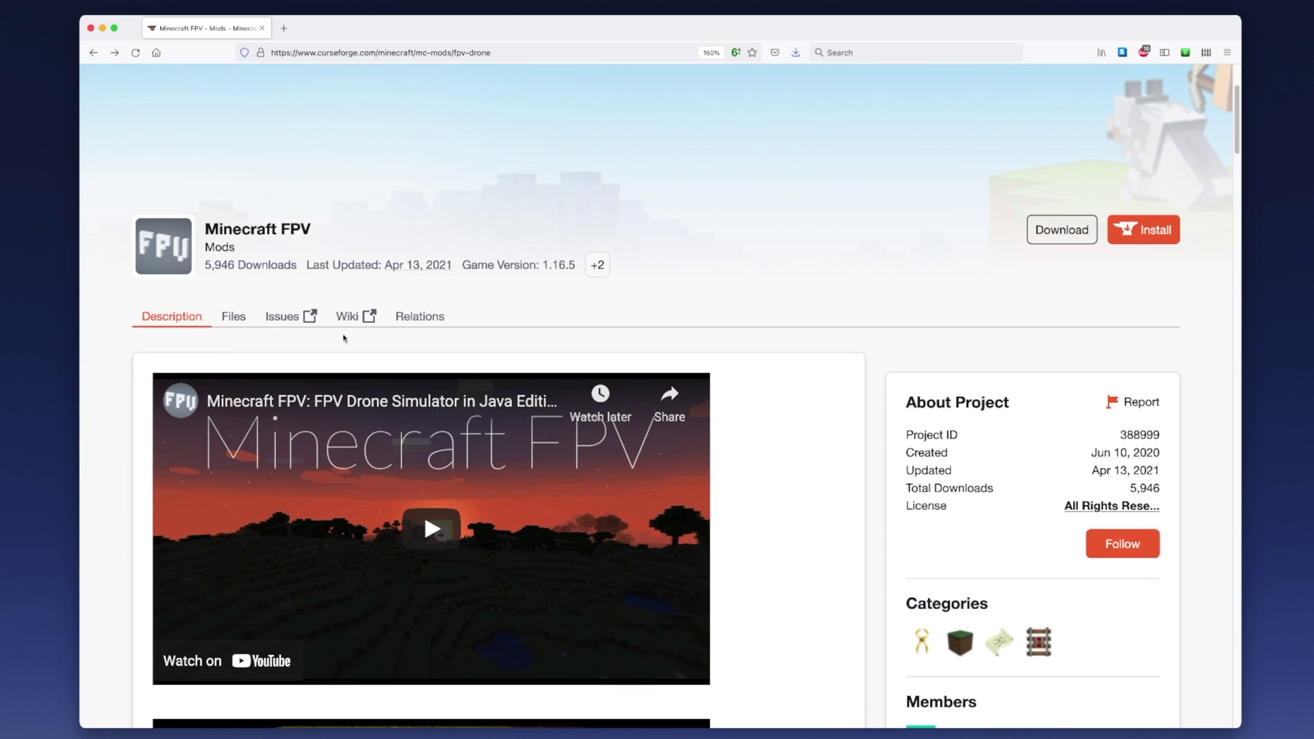
scroll(435, 387, "down", 3)
left_click(432, 370)
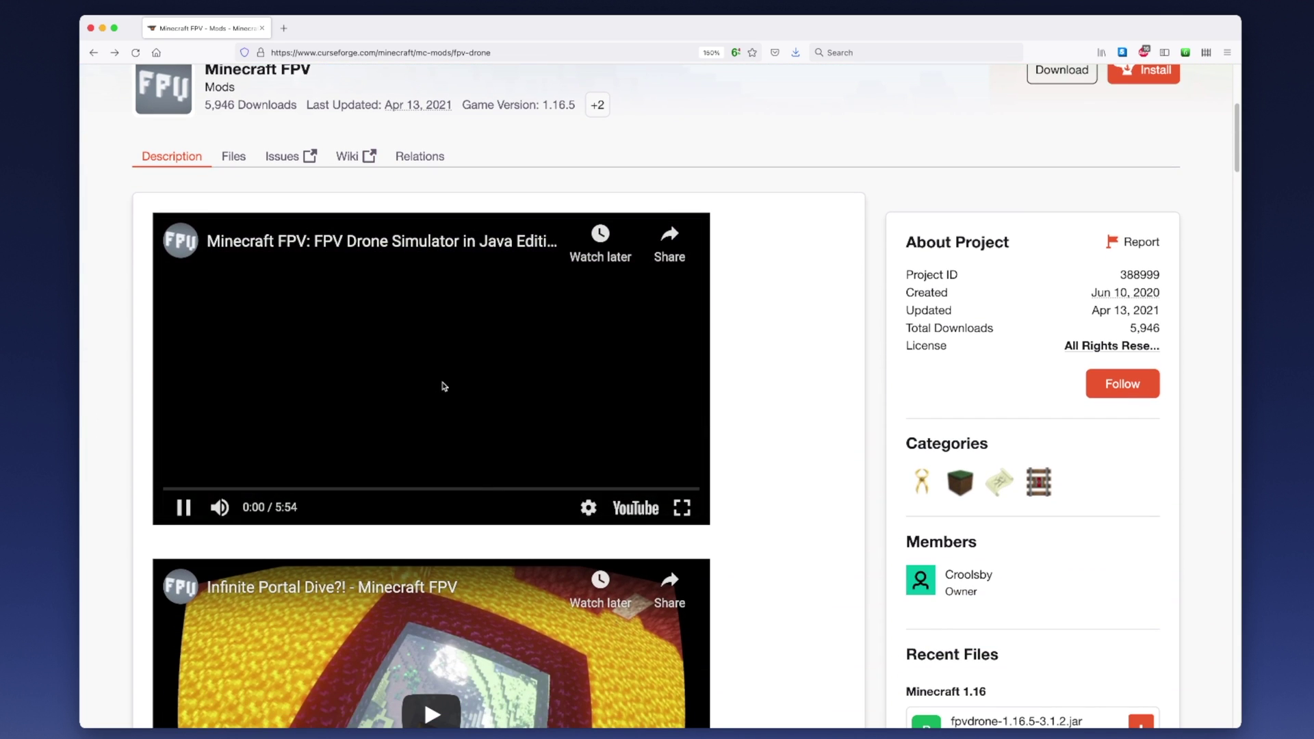
scroll(752, 376, "down", 3)
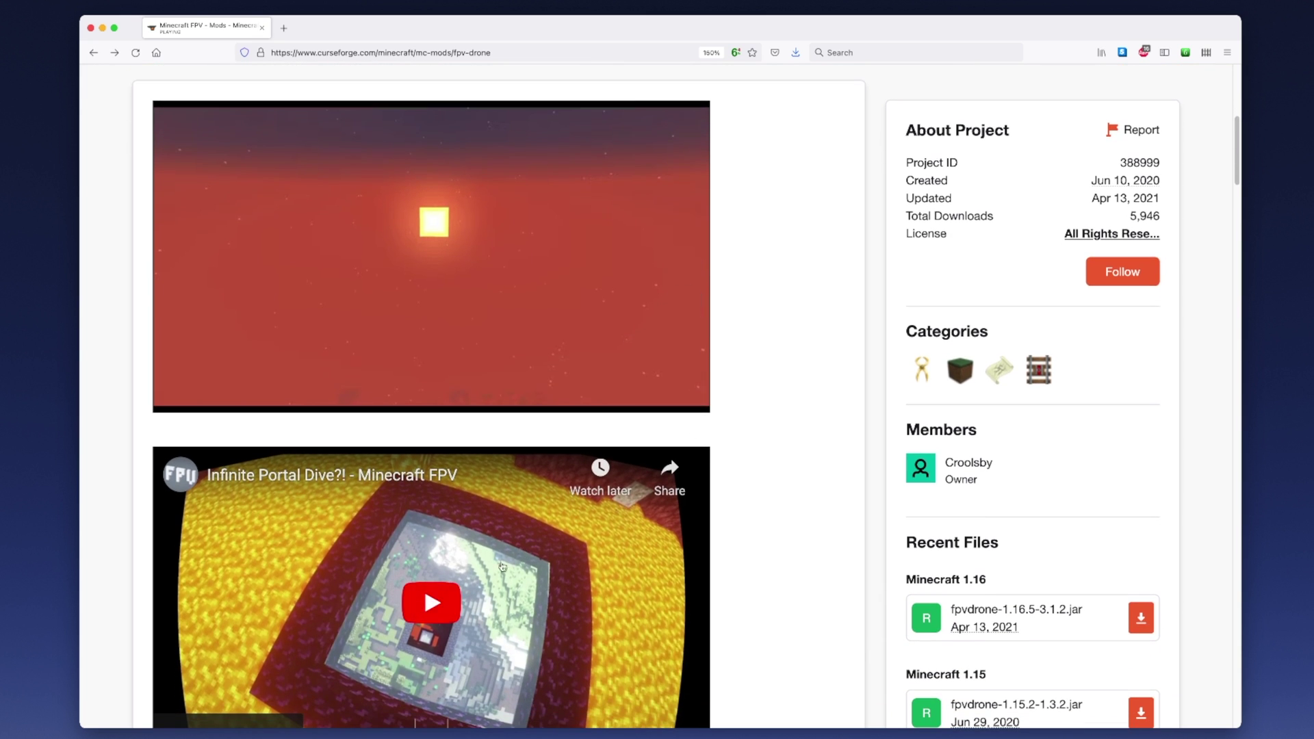
left_click(503, 567)
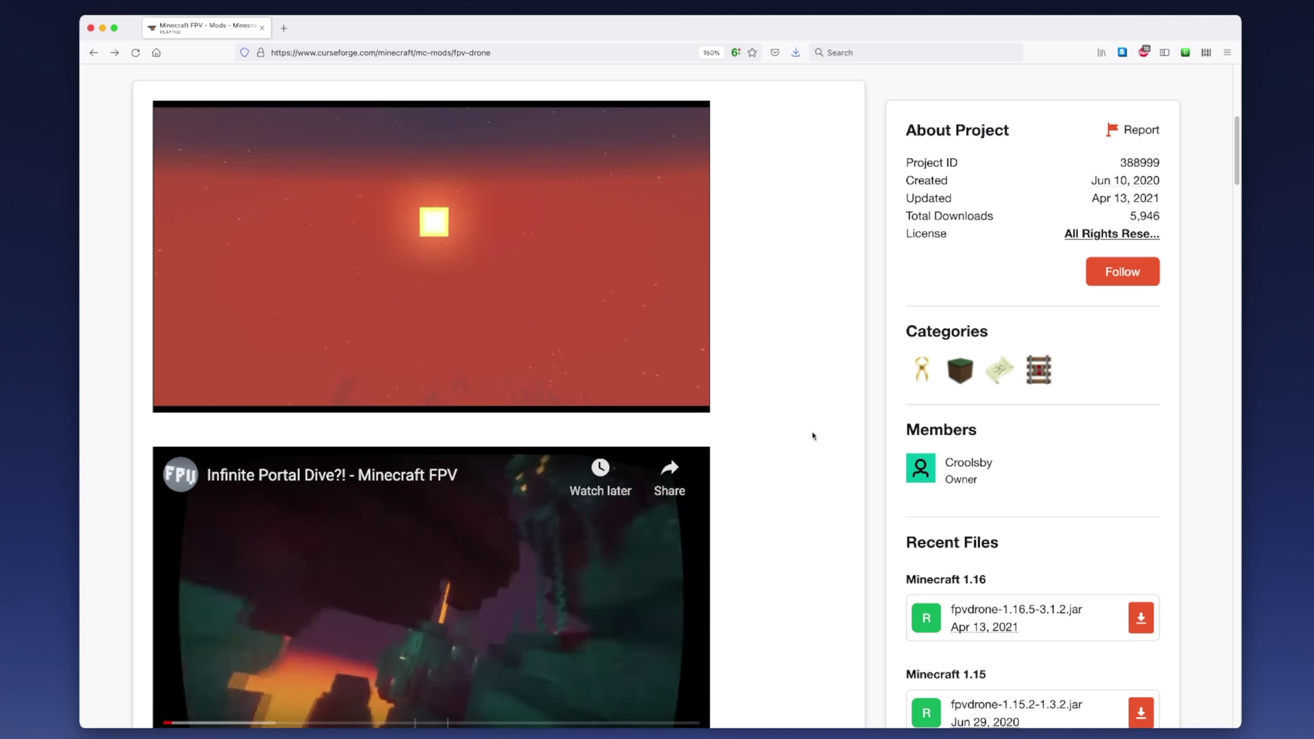
scroll(814, 436, "down", 5)
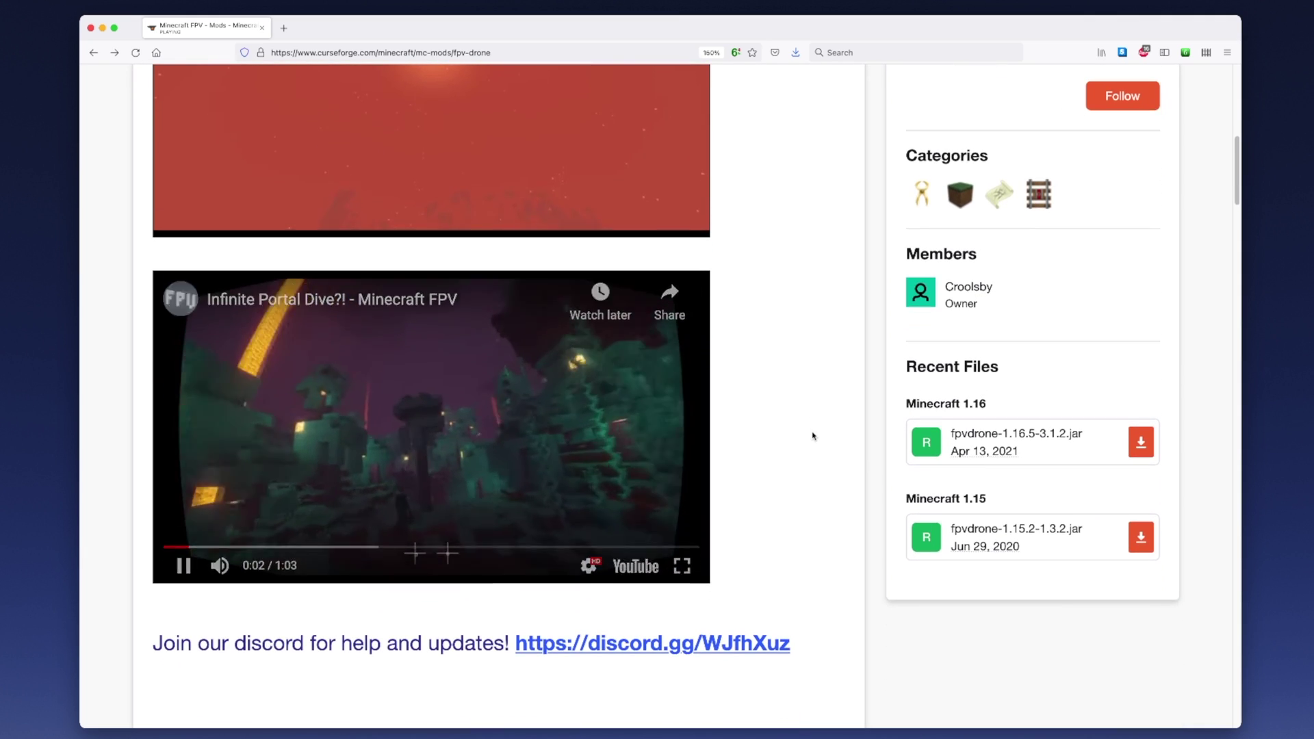